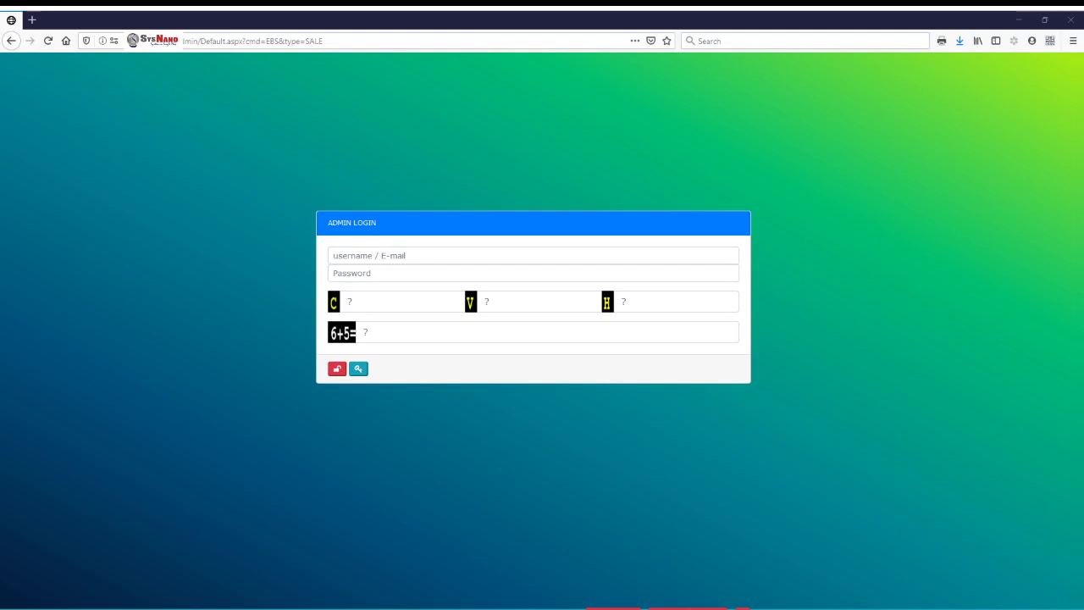
Step: Fill in the admin login with the saved account's username and password, the C, V and H verification codes and the sum's answer, and submit
left_click(370, 254)
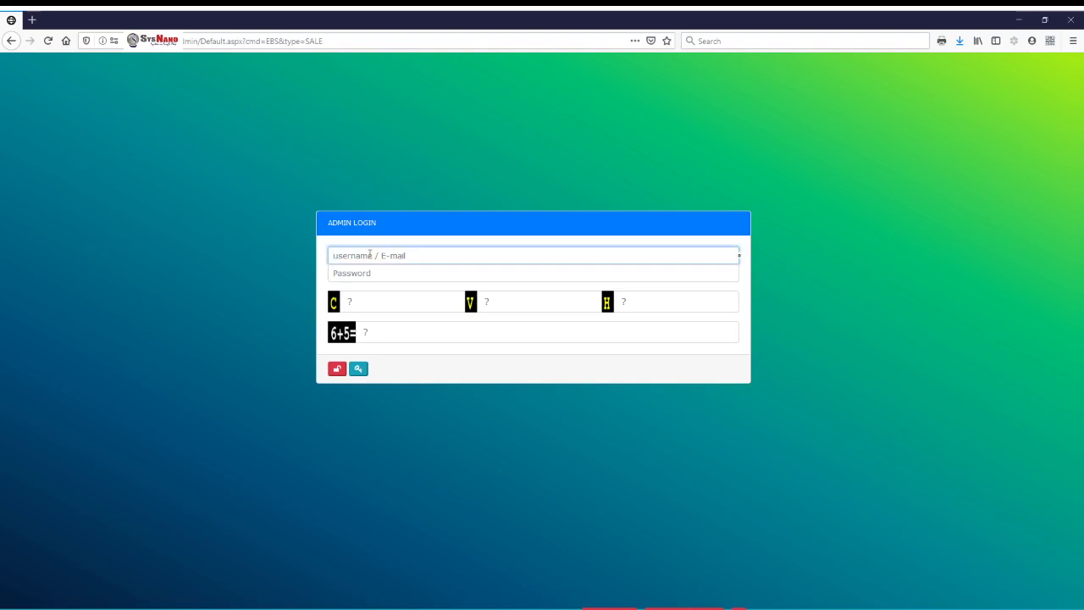
left_click(359, 305)
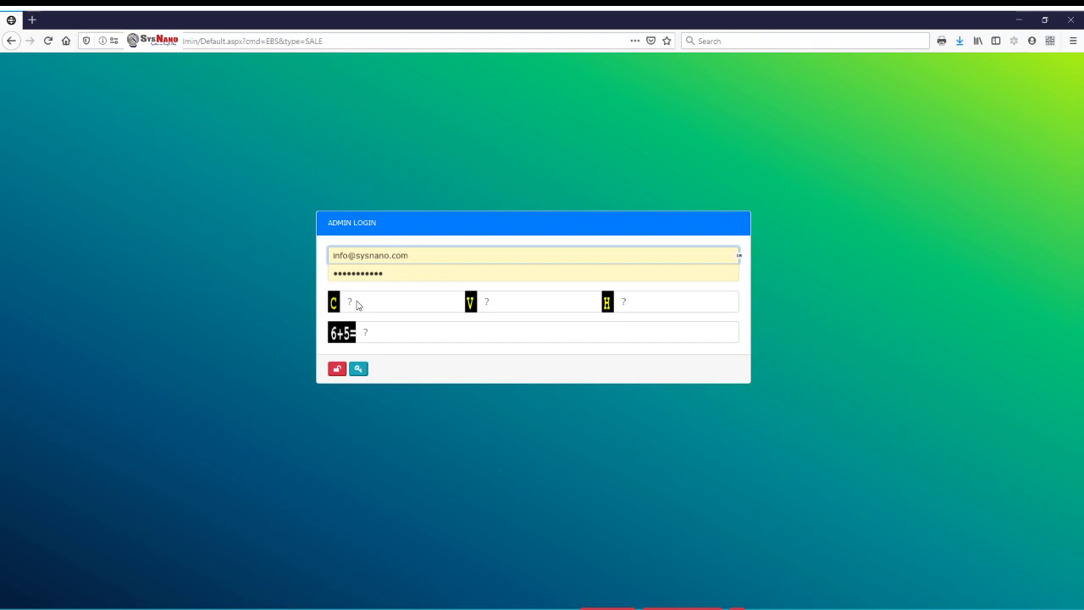
left_click(360, 301)
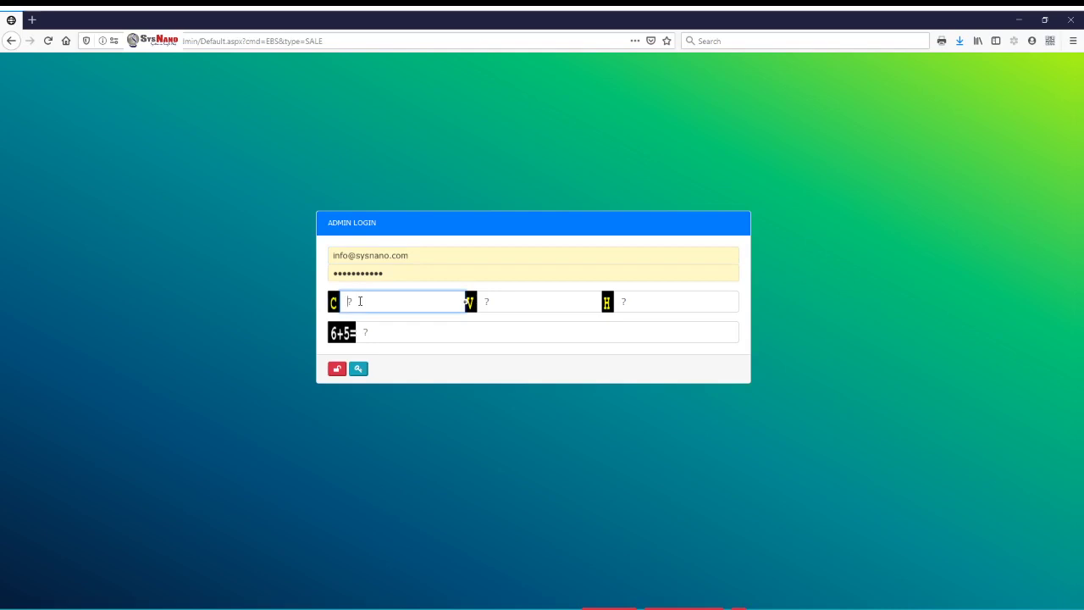
type("52")
key("Tab")
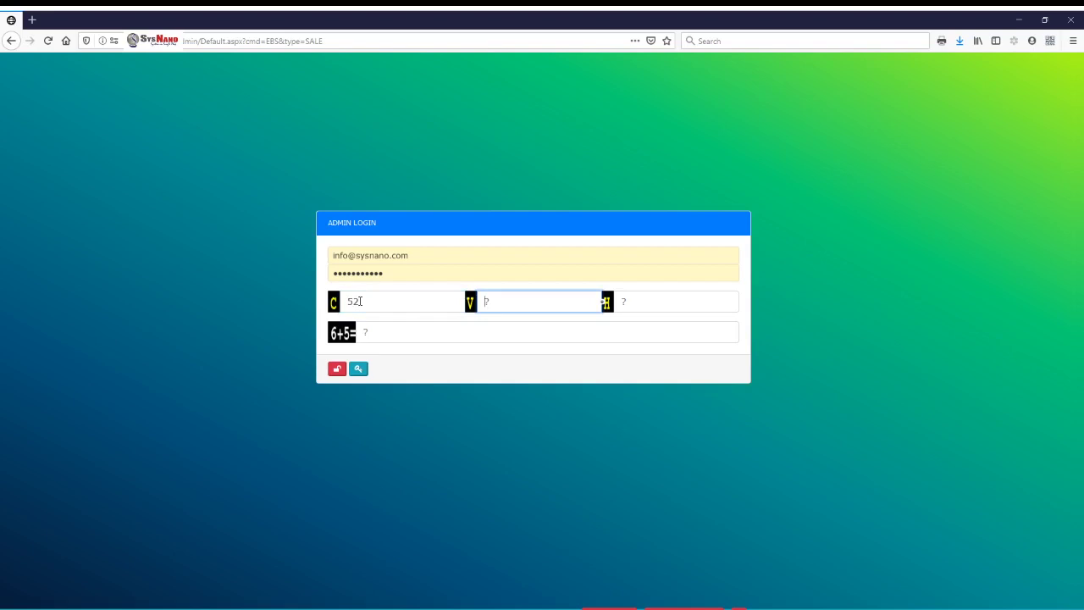
type("31")
key("Tab")
type("55")
key("Tab")
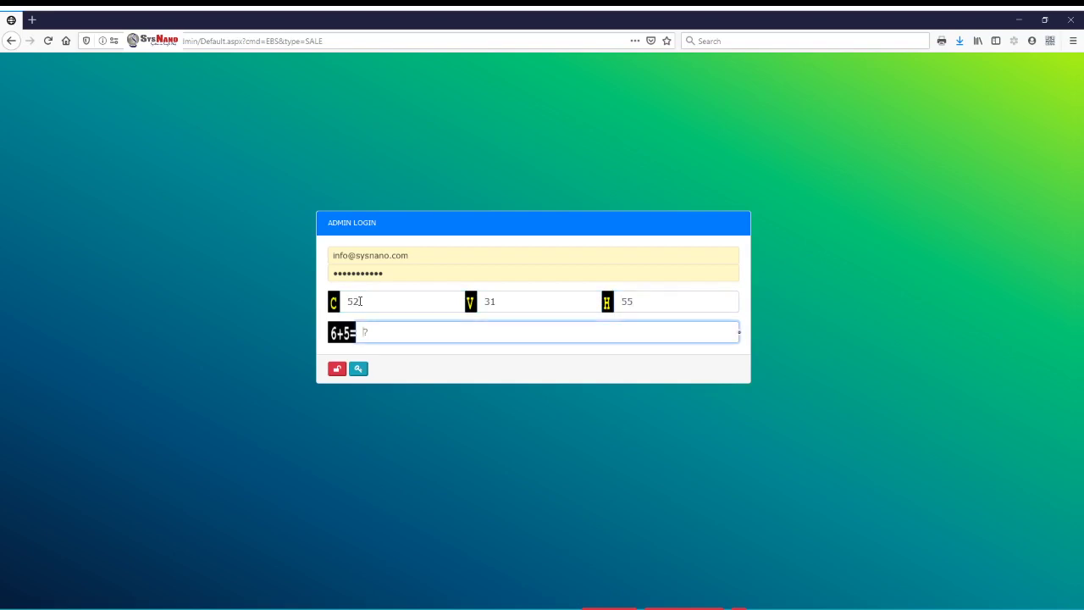
type("11")
key("Tab")
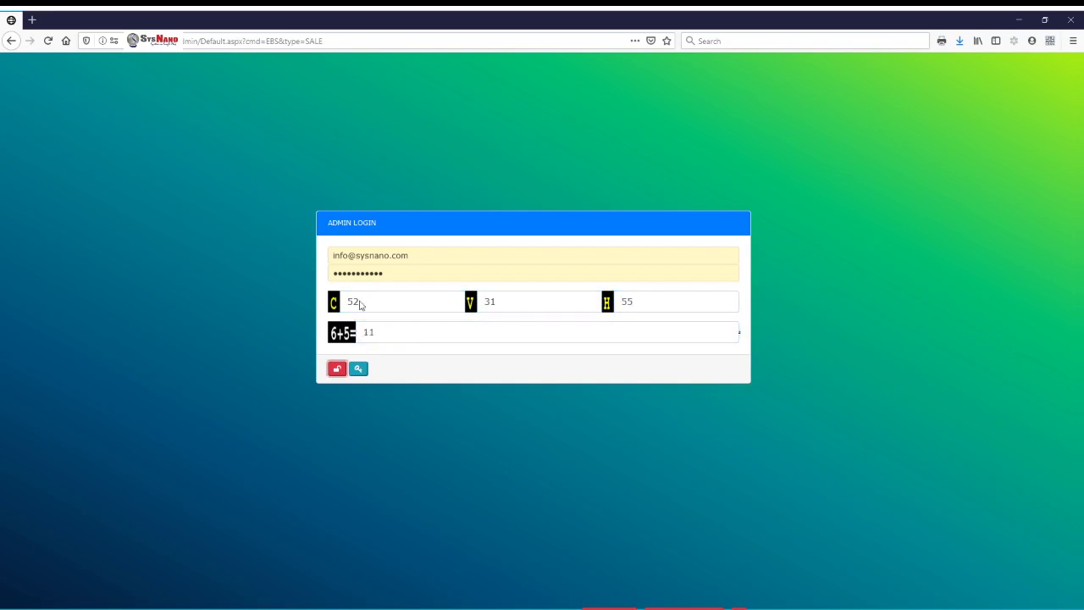
key("Return")
key("Return")
Step: Replace the login account with the other saved e-mail and its stored password, and sign in to the admin area
triple_click(427, 254)
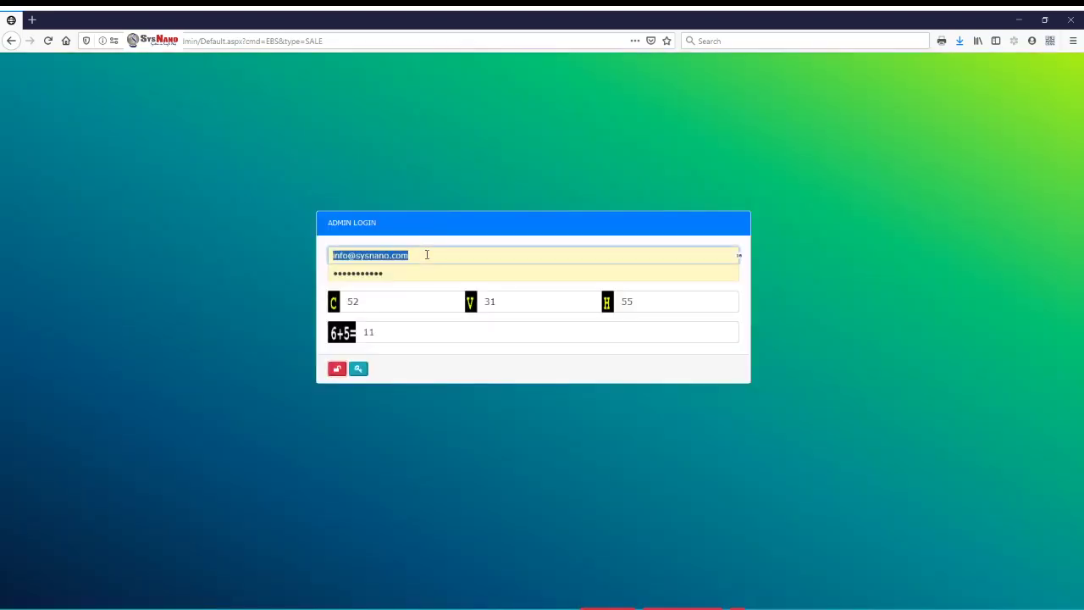
type("m")
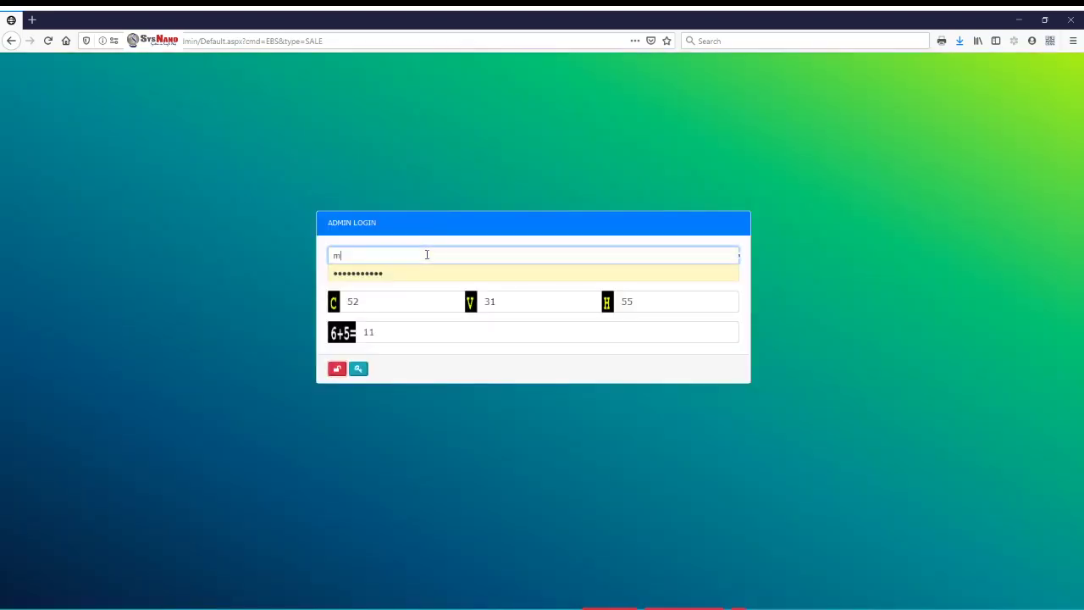
type("a")
key("Down")
key("Return")
key("Tab")
key("Tab")
key("Tab")
key("Tab")
key("Tab")
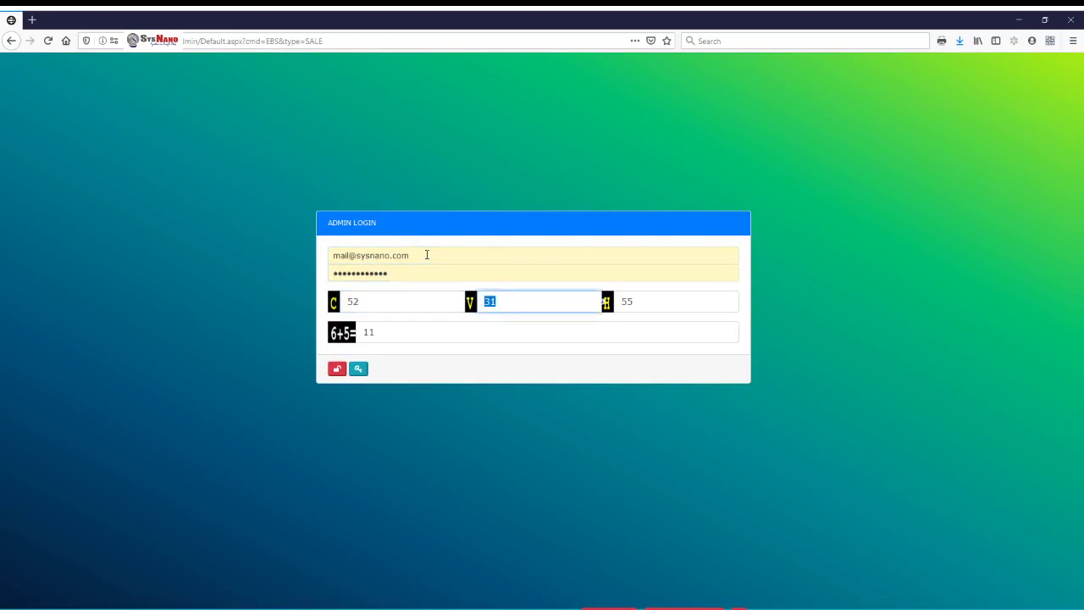
key("Return")
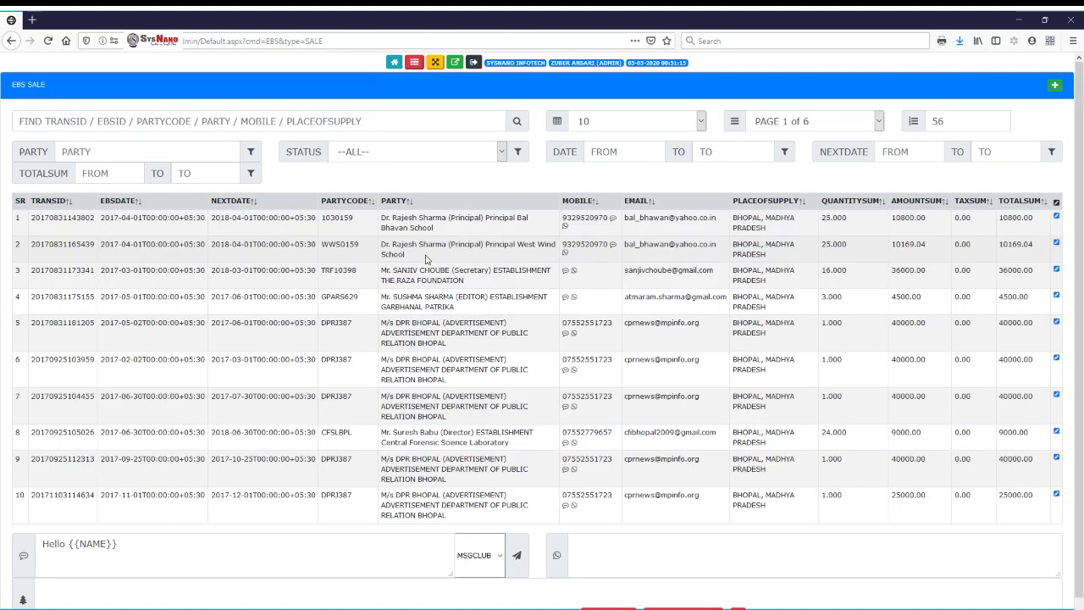
Step: Open the merchant sales list and filter it by the Adept Entertainment Private Limited party
left_click(415, 61)
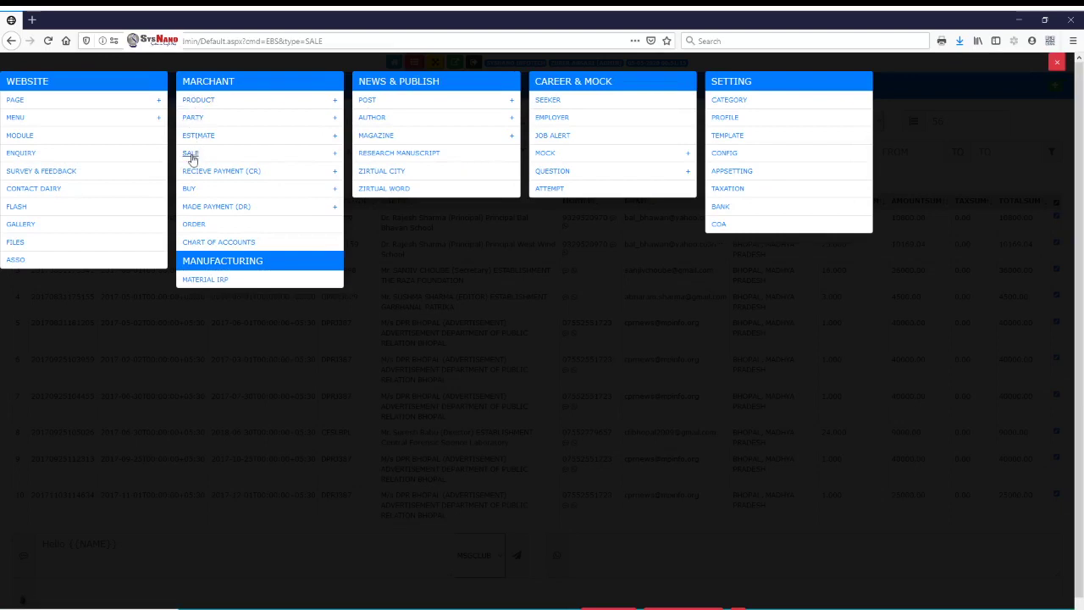
left_click(192, 155)
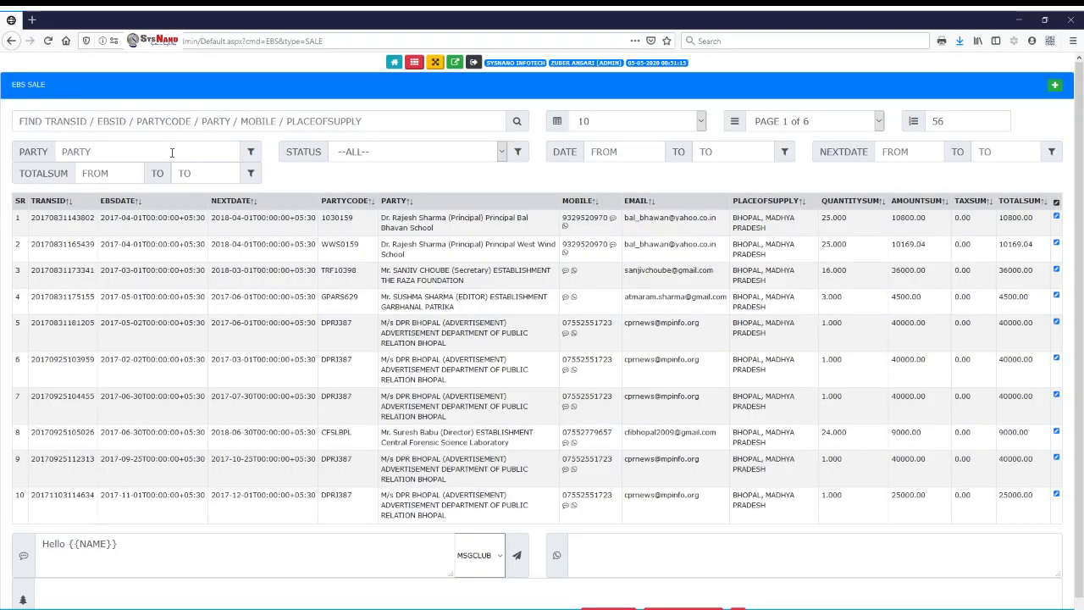
left_click(172, 153)
type("adept")
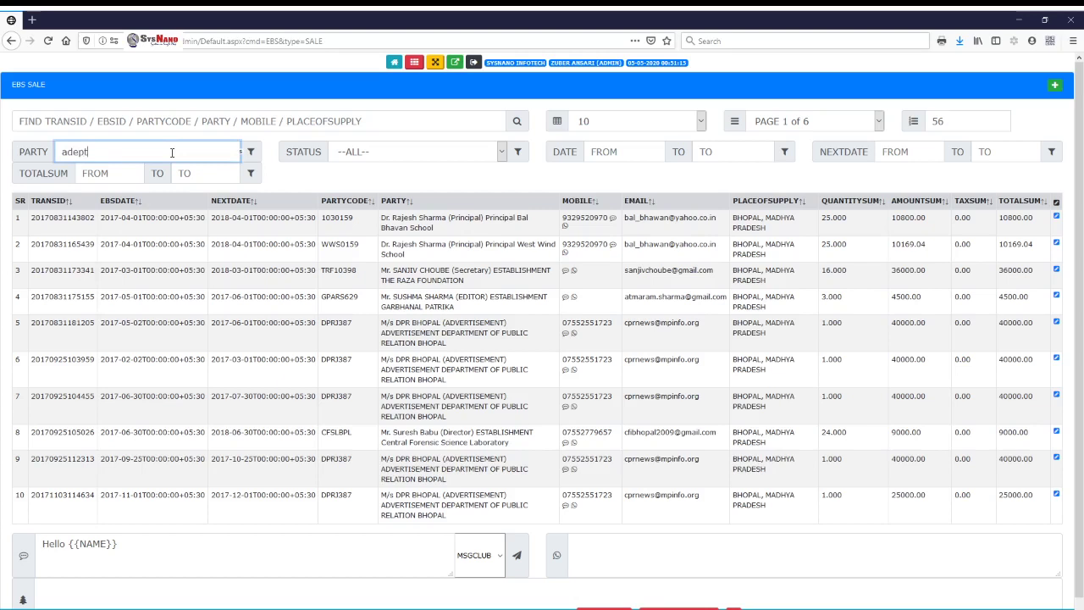
key("Down")
key("Tab")
left_click(252, 152)
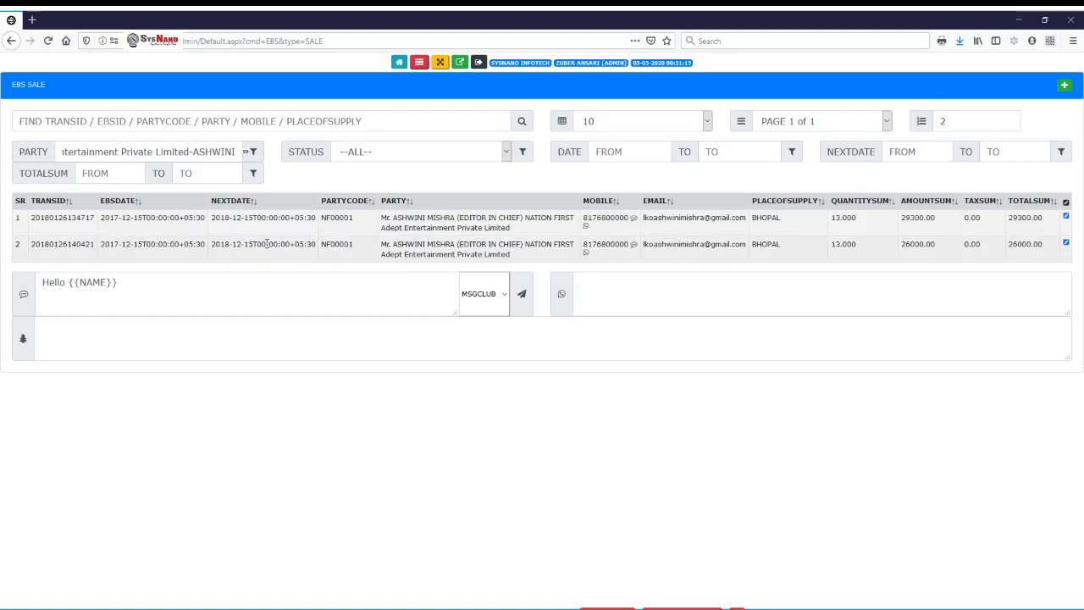
Step: Filter the sales list by the DUE status
left_click(419, 163)
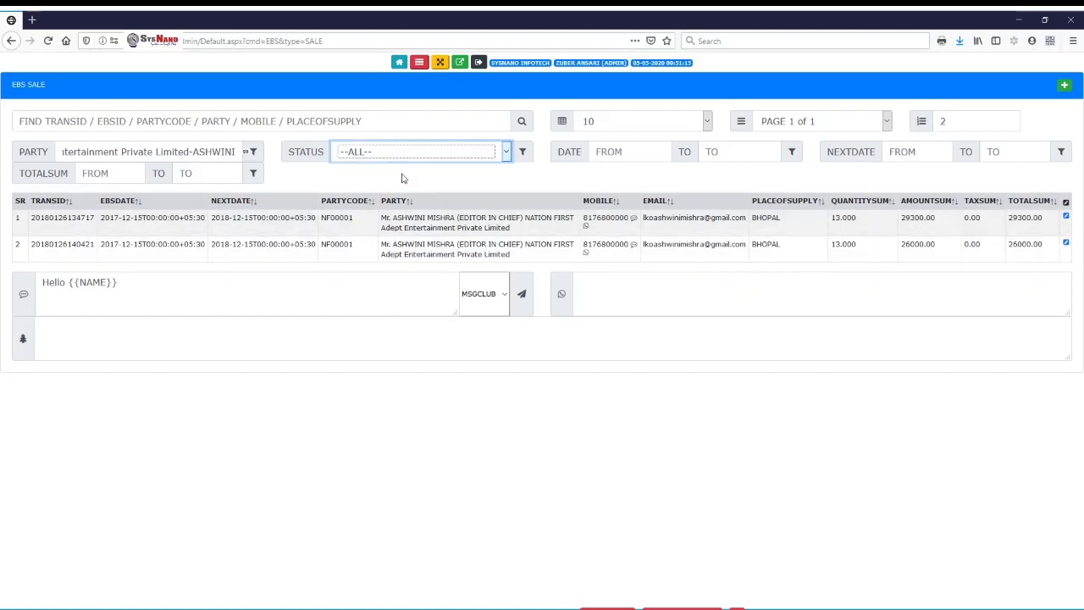
left_click(388, 205)
left_click(524, 151)
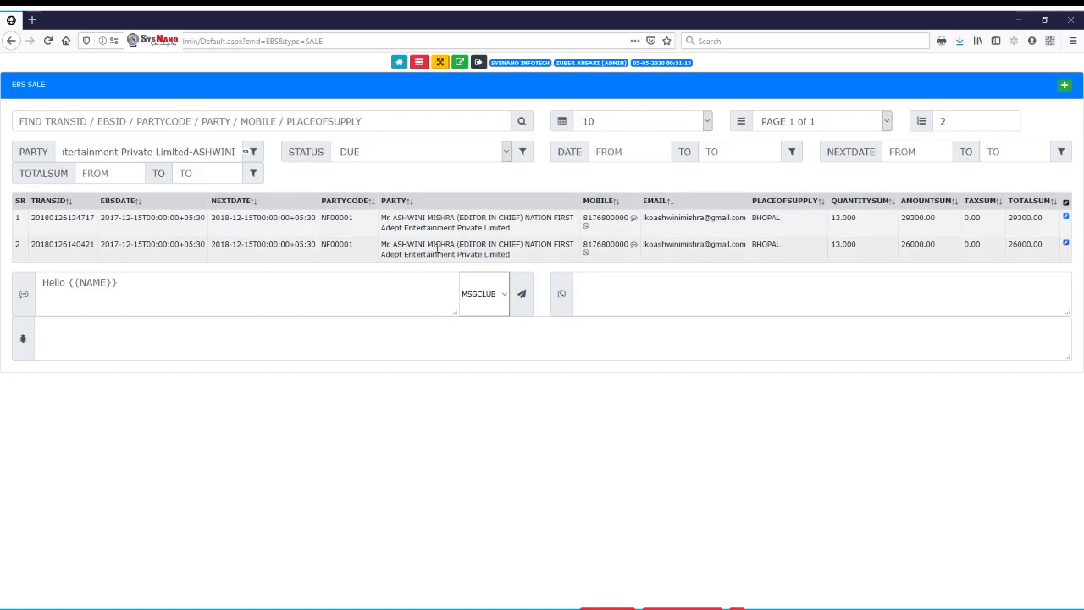
Step: Change the sales list's party filter to the Gram Panchayat party found with "panch"
triple_click(192, 155)
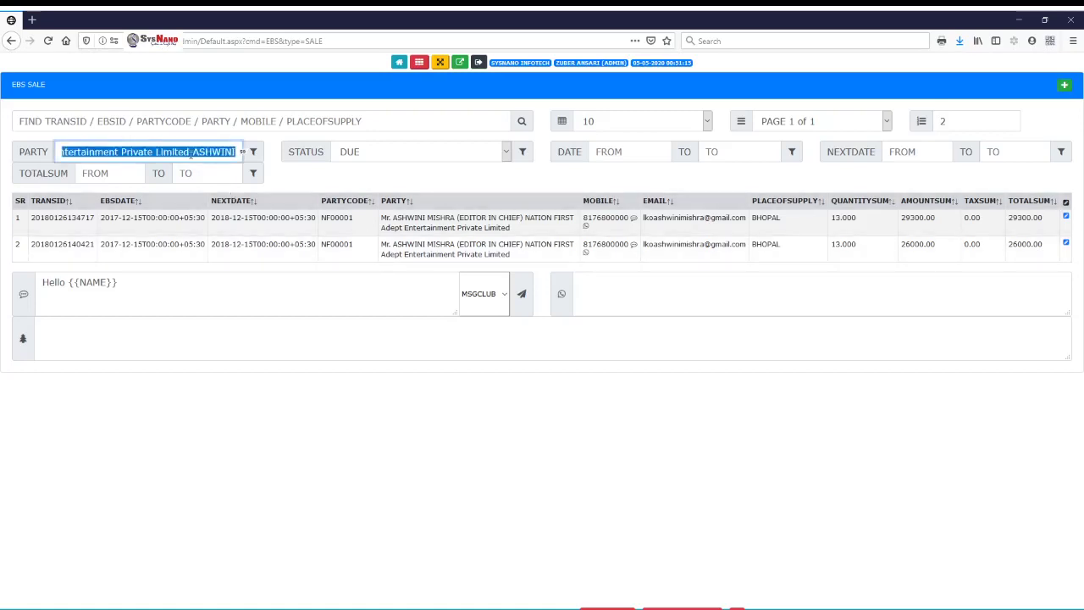
type("pancha")
key("BackSpace")
key("Tab")
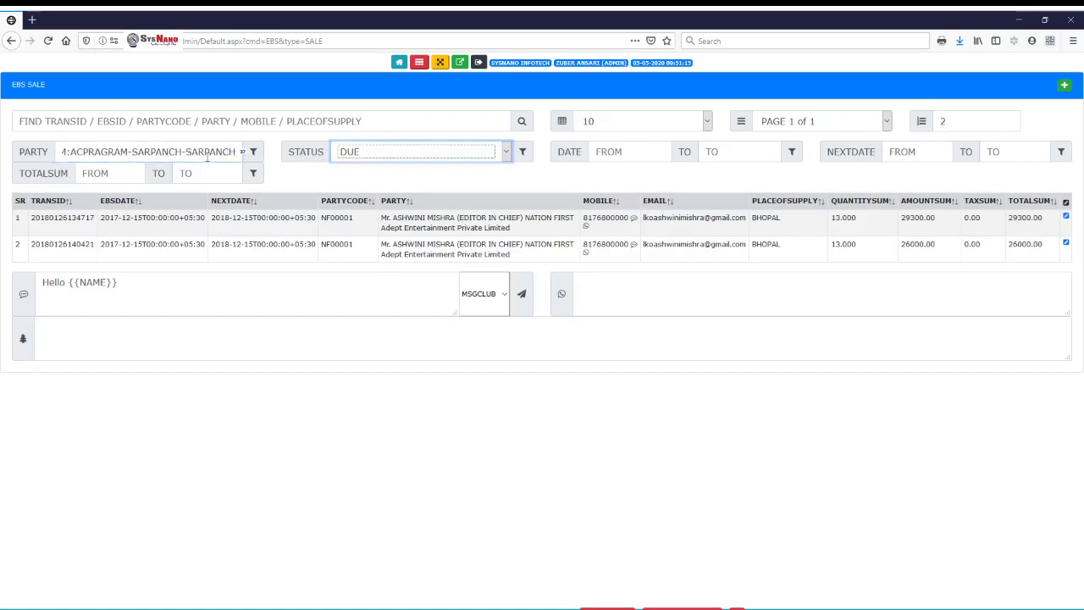
left_click(253, 150)
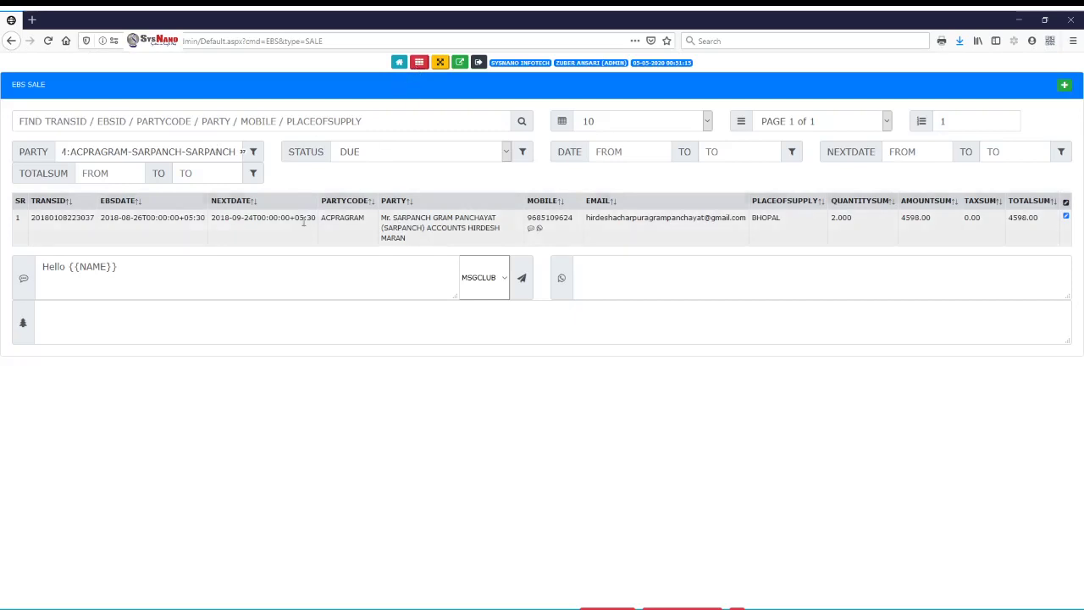
Step: Create a new received-payment (CR) entry for the Gram Panchayat party found with "panch"
left_click(419, 64)
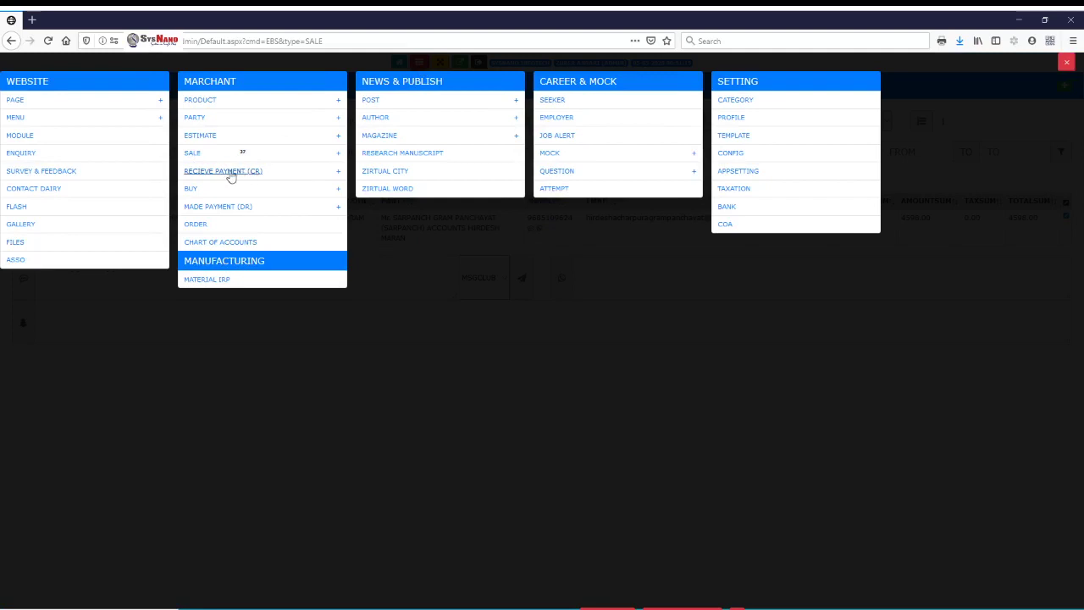
left_click(230, 176)
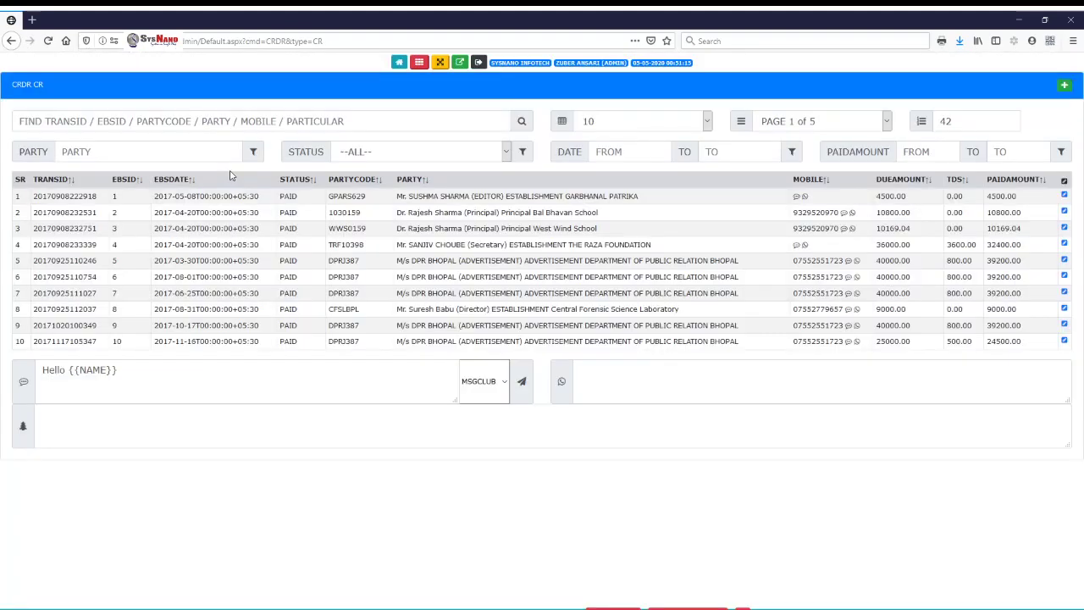
left_click(1065, 85)
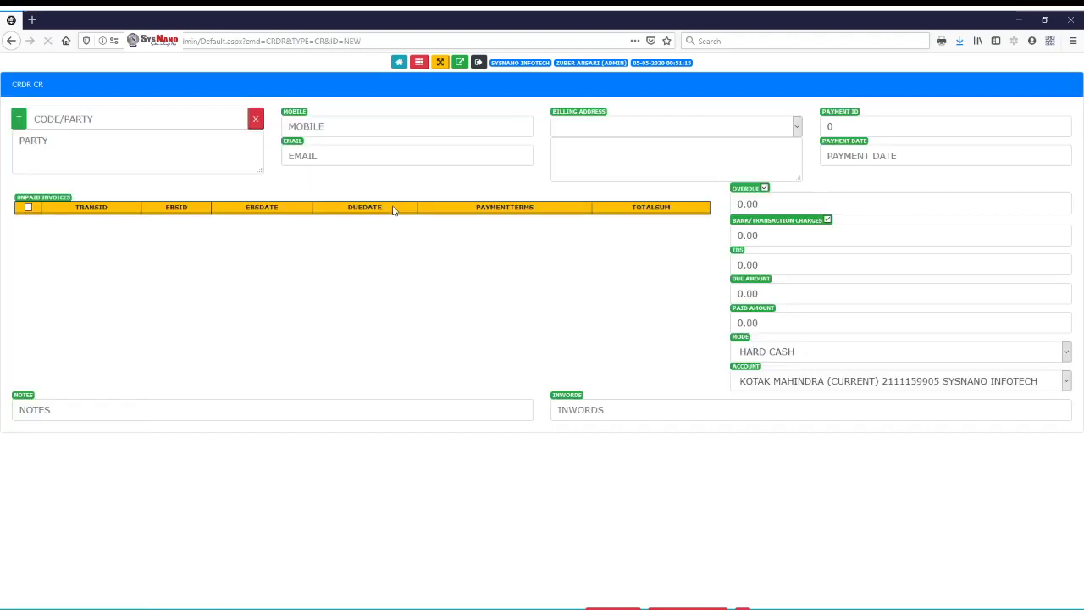
left_click(102, 125)
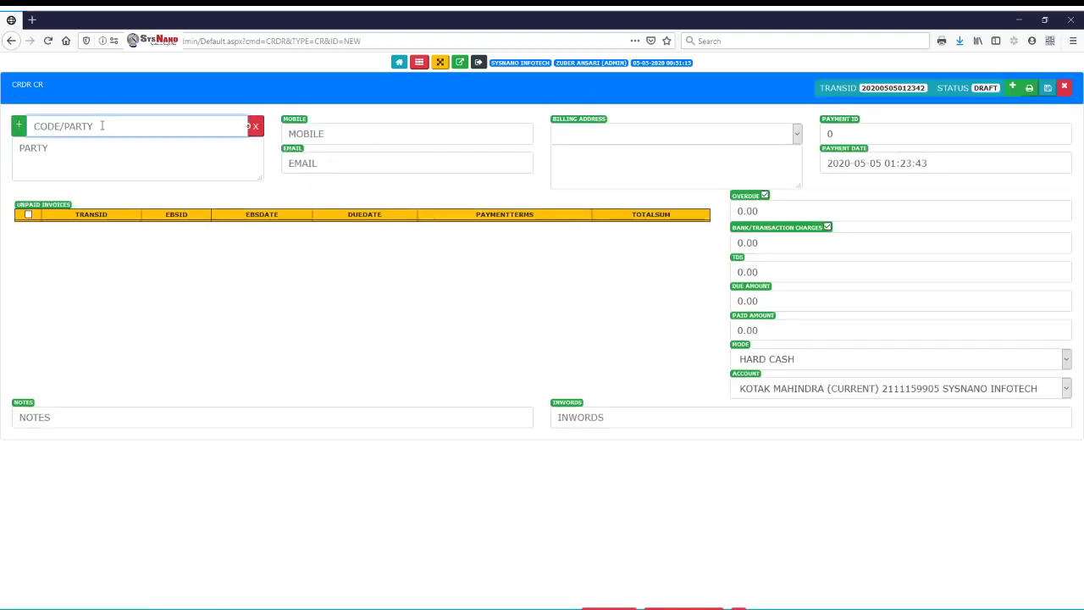
type("panch")
key("Down")
key("Return")
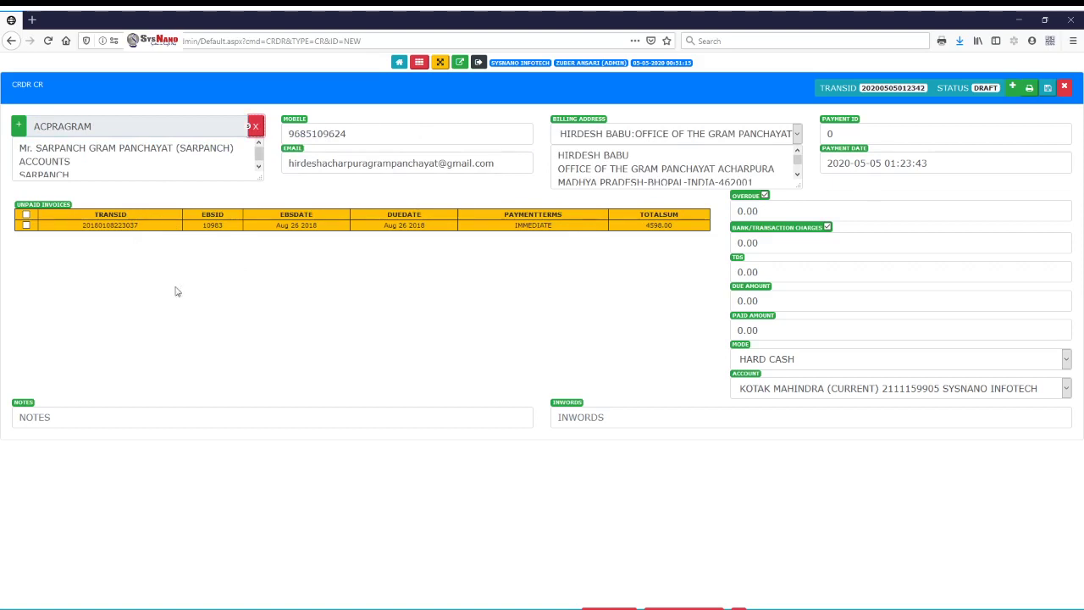
Step: Select the party's unpaid invoice dated Aug 26 2018 for this payment, leaving the select-all option off
left_click(26, 226)
left_click(25, 226)
left_click(26, 219)
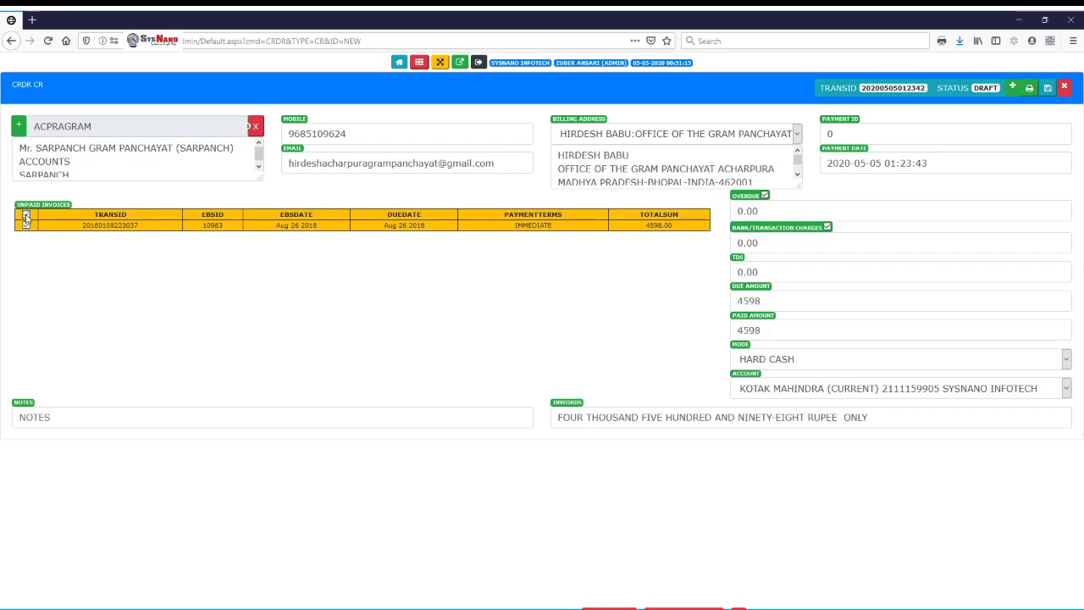
left_click(26, 217)
left_click(26, 227)
Step: Set the overdue charge to 100.00, the bank/transaction charges to 20.00 and the TDS to 120.00
left_click(735, 212)
type("10")
key("Tab")
type("20")
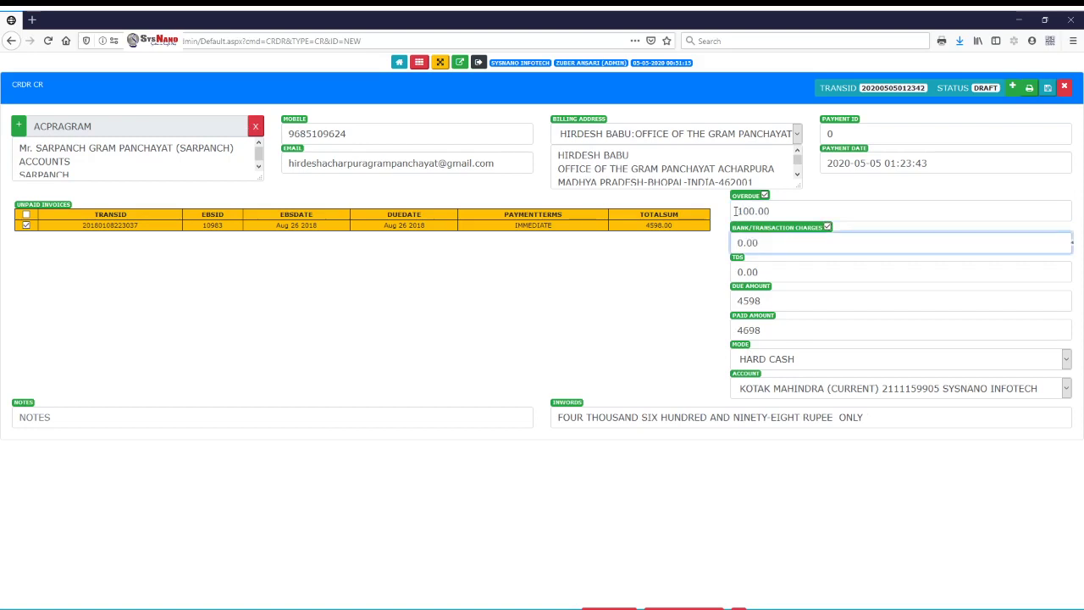
key("Tab")
key("Left")
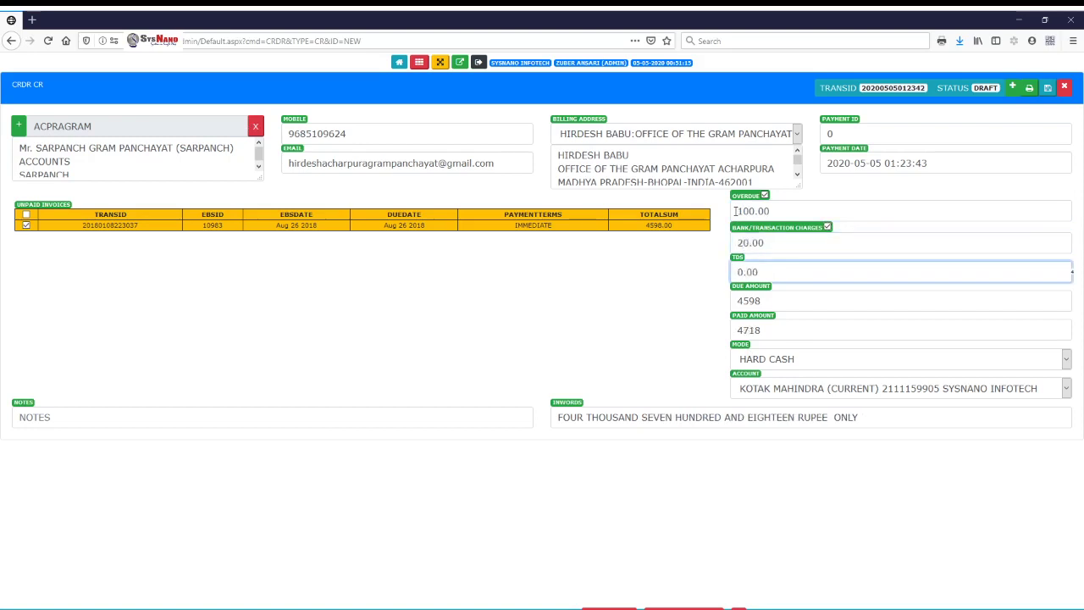
type("12")
key("Tab")
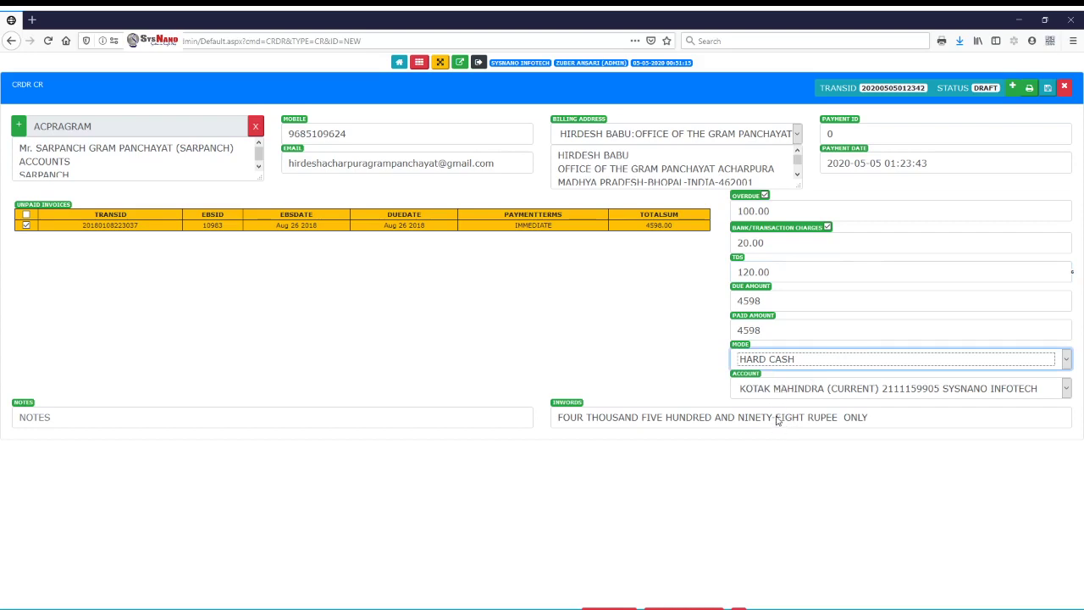
Step: Set the payment mode to CHEQUE DEPOSIT and leave the notes empty
key("Down")
key("Tab")
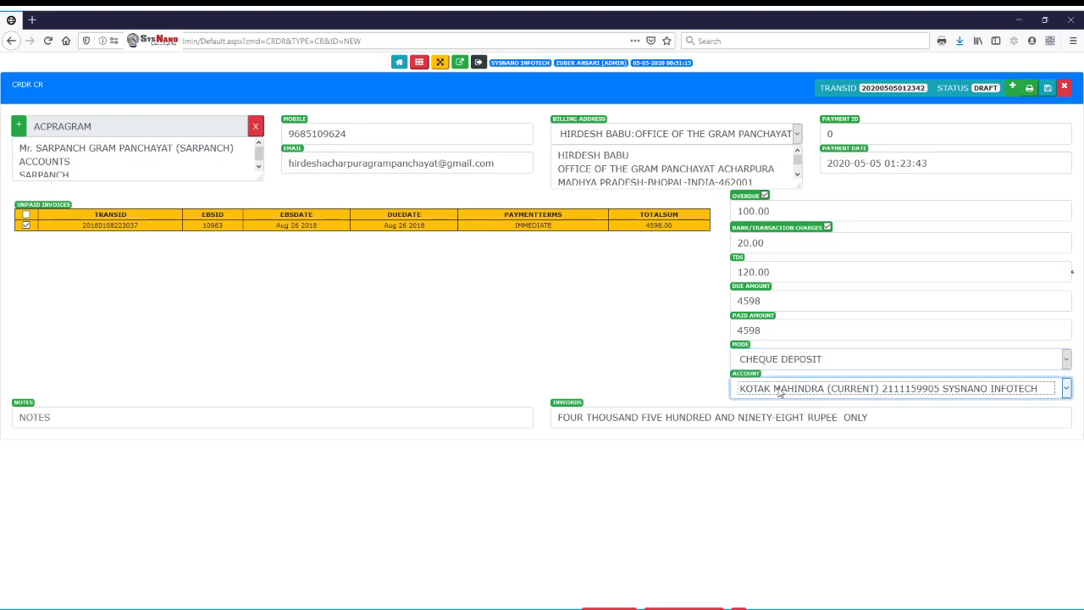
left_click(427, 421)
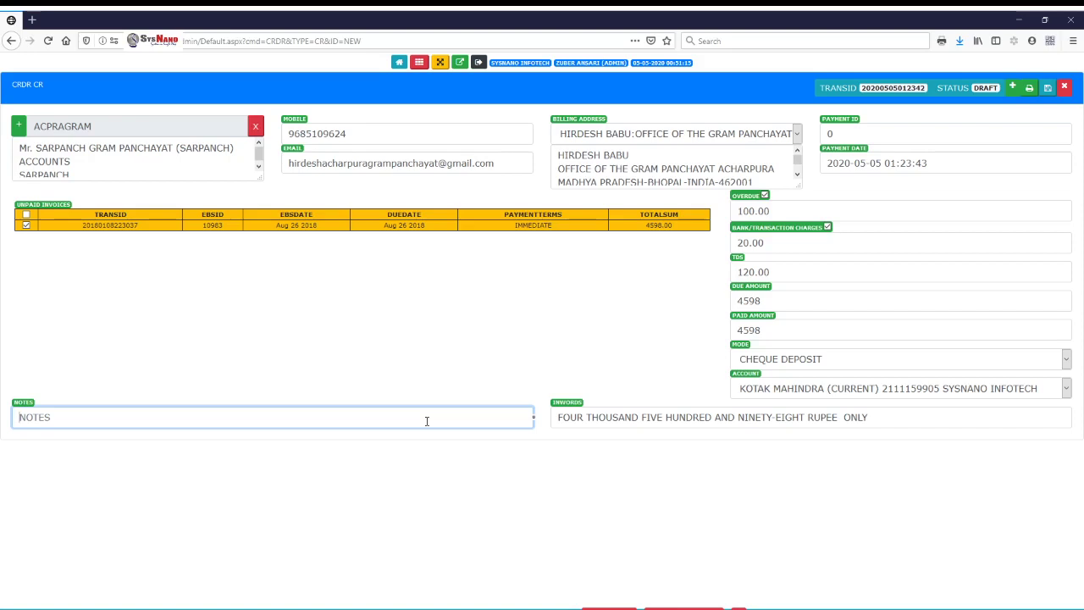
left_click(629, 421)
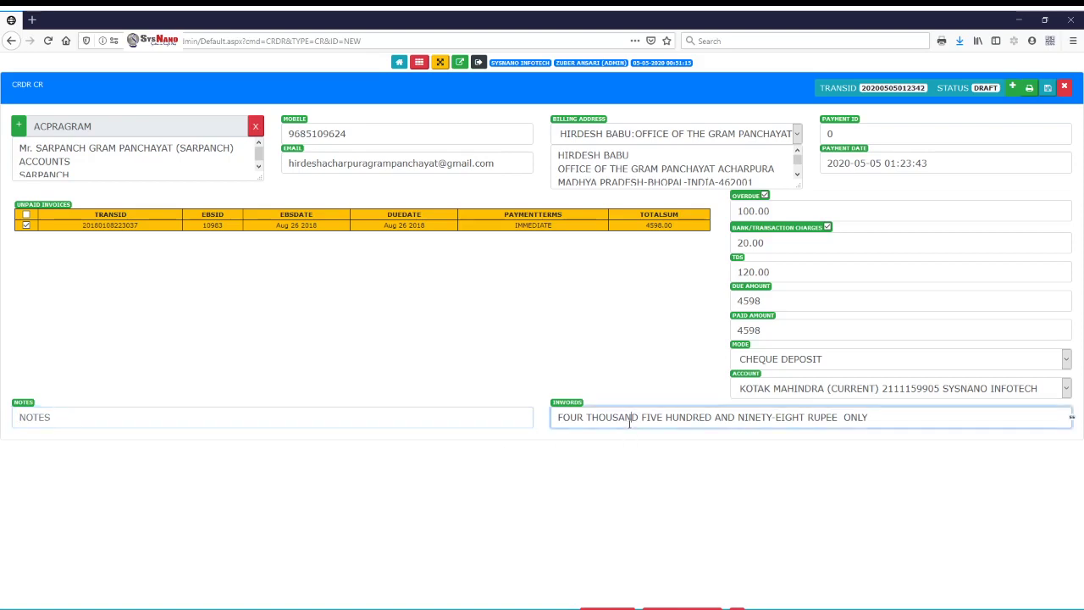
Step: Preview the printable payment receipt, return to the entry and save the payment
left_click(1030, 89)
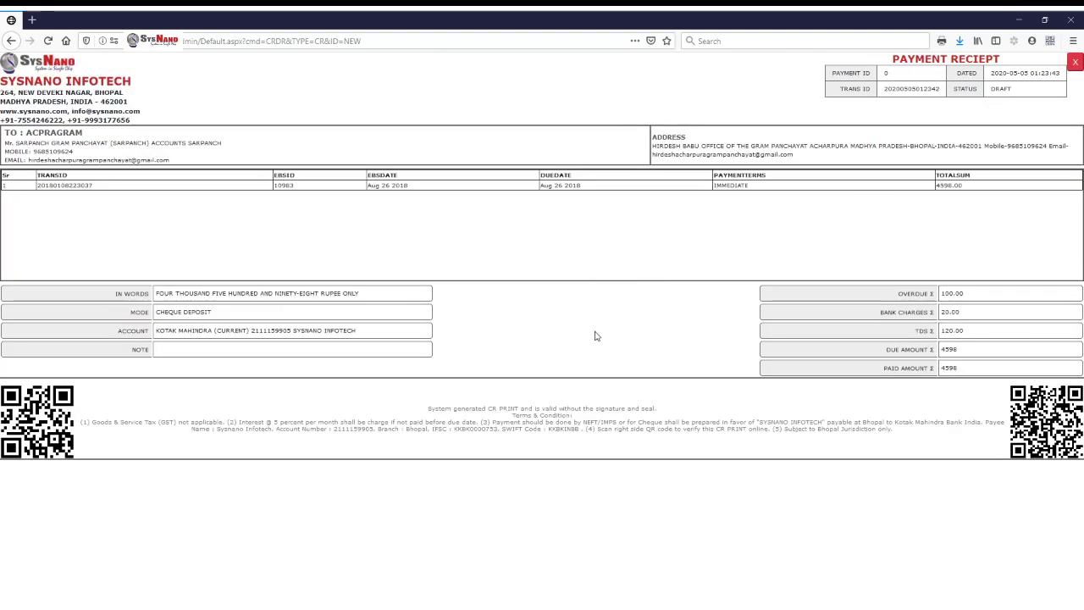
left_click(1074, 63)
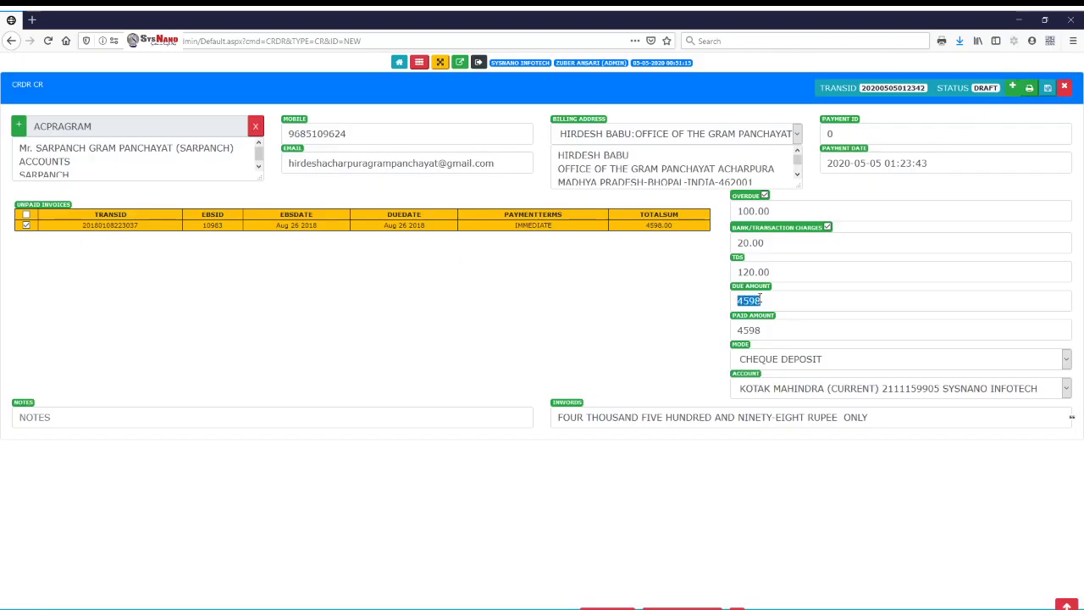
double_click(760, 329)
left_click(1048, 87)
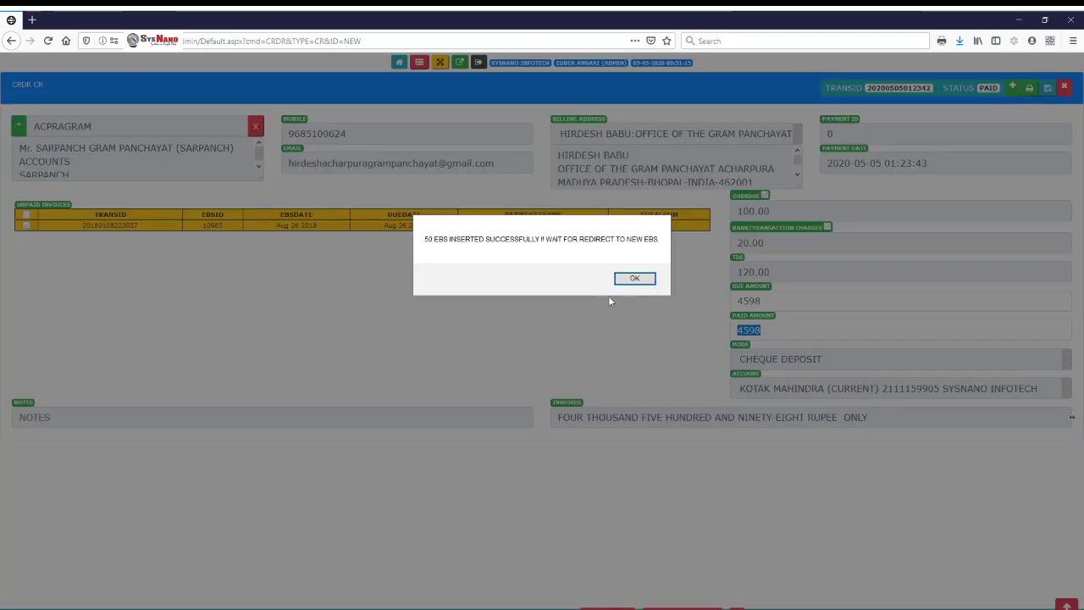
left_click(635, 279)
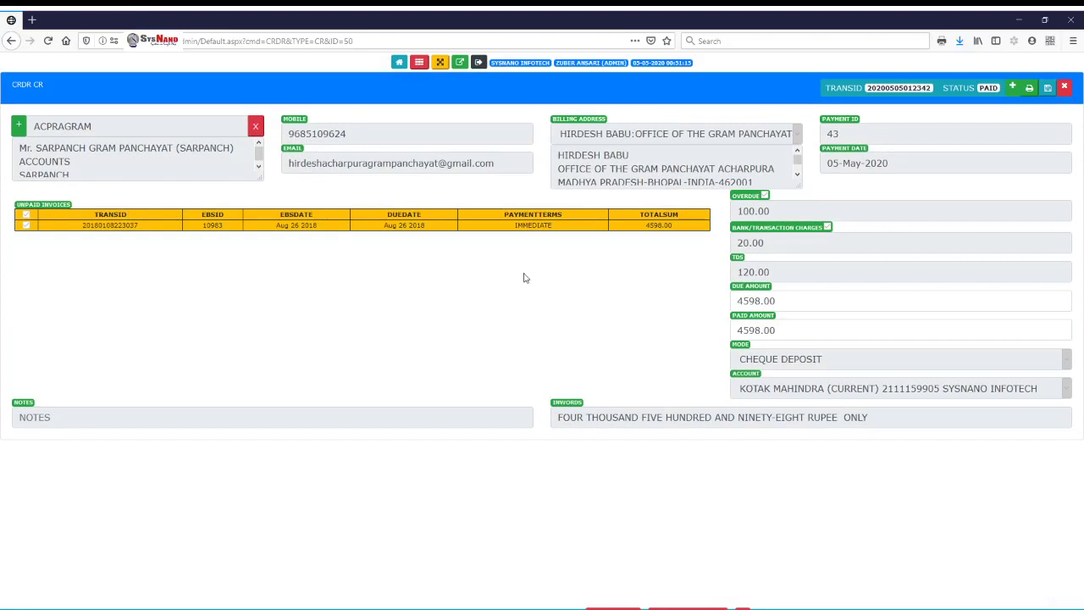
Step: Open the sales list and filter it to the party found by searching "panch"
left_click(419, 62)
left_click(193, 154)
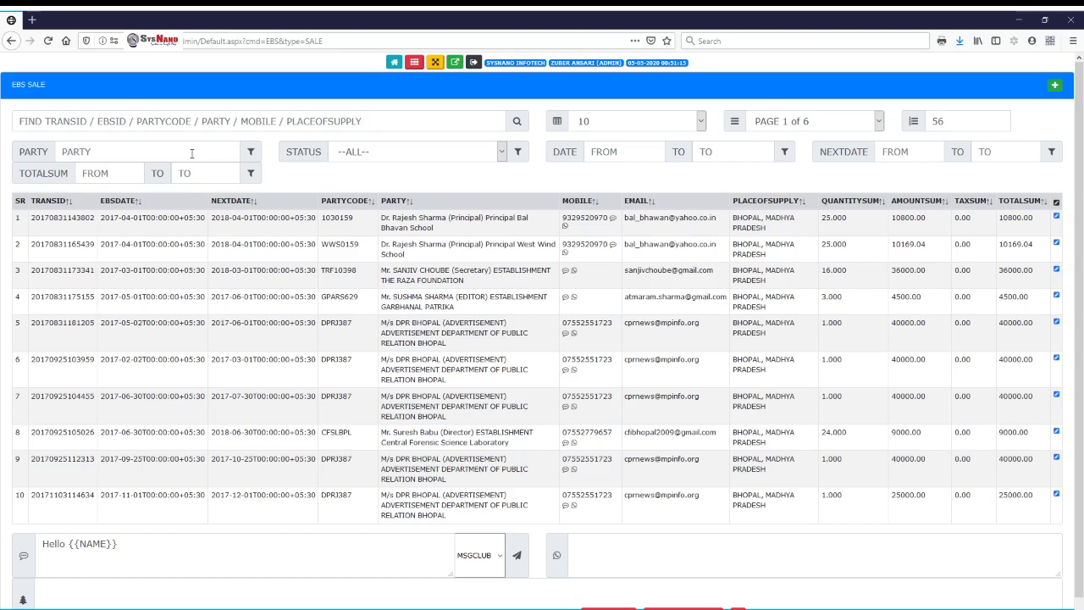
left_click(193, 153)
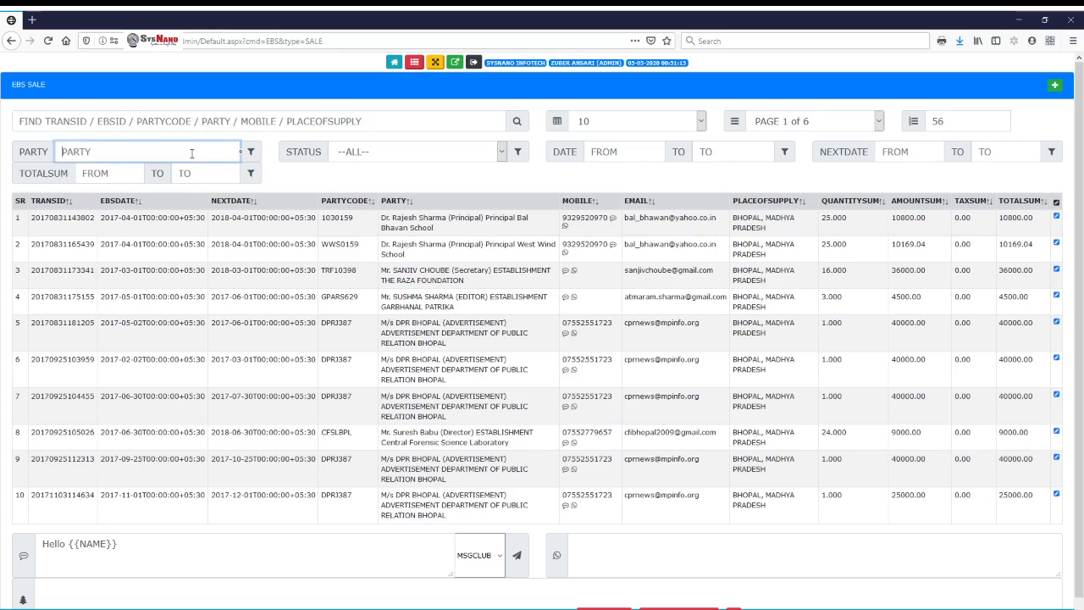
type("panch")
key("Tab")
left_click(249, 151)
Step: Check the party's sales under the PAID status filter and again under DUE
left_click(412, 160)
left_click(383, 217)
left_click(526, 153)
left_click(478, 158)
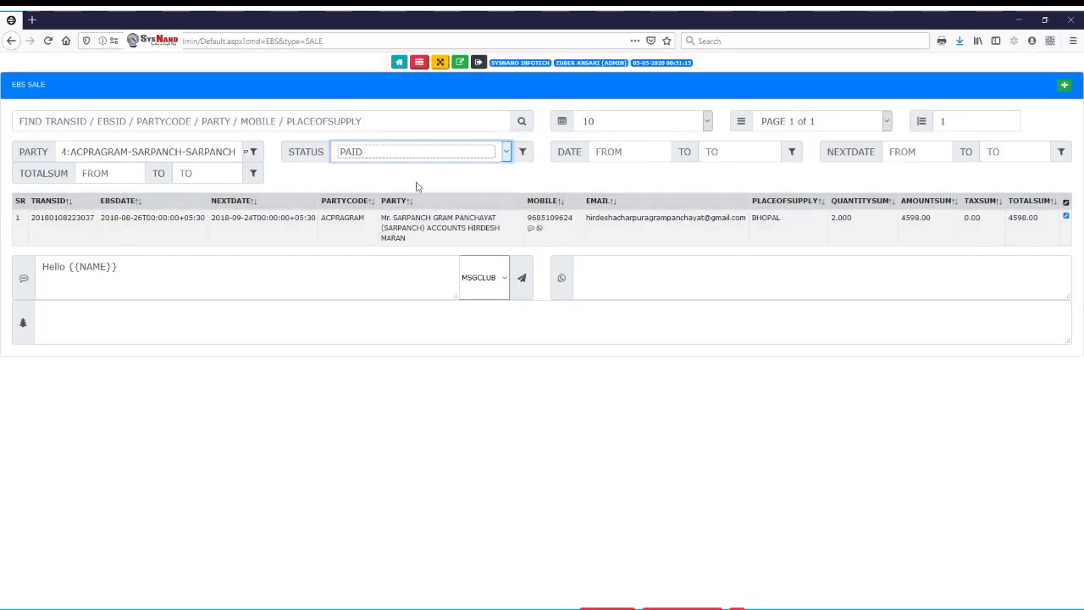
left_click(382, 212)
left_click(523, 154)
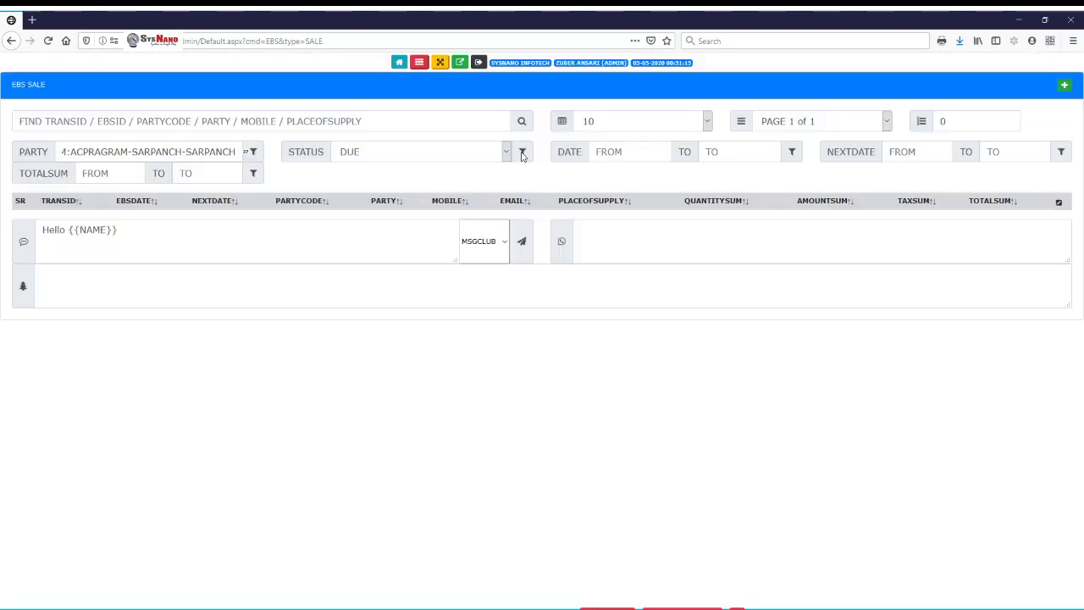
Step: Filter the party's sales by PAID status again and open the sale record
key("Up")
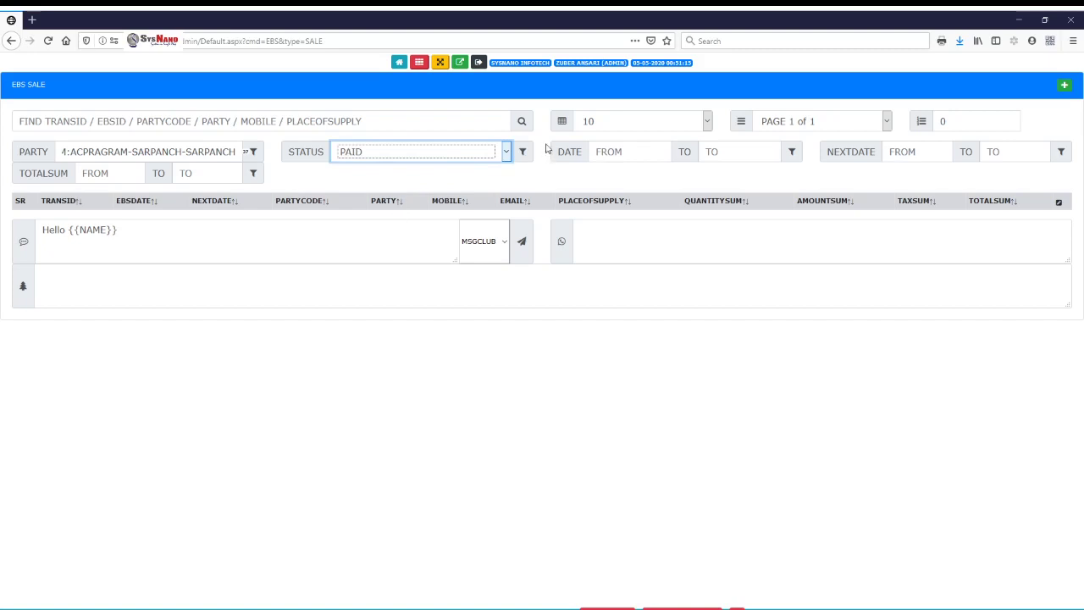
left_click(523, 153)
left_click(1066, 216)
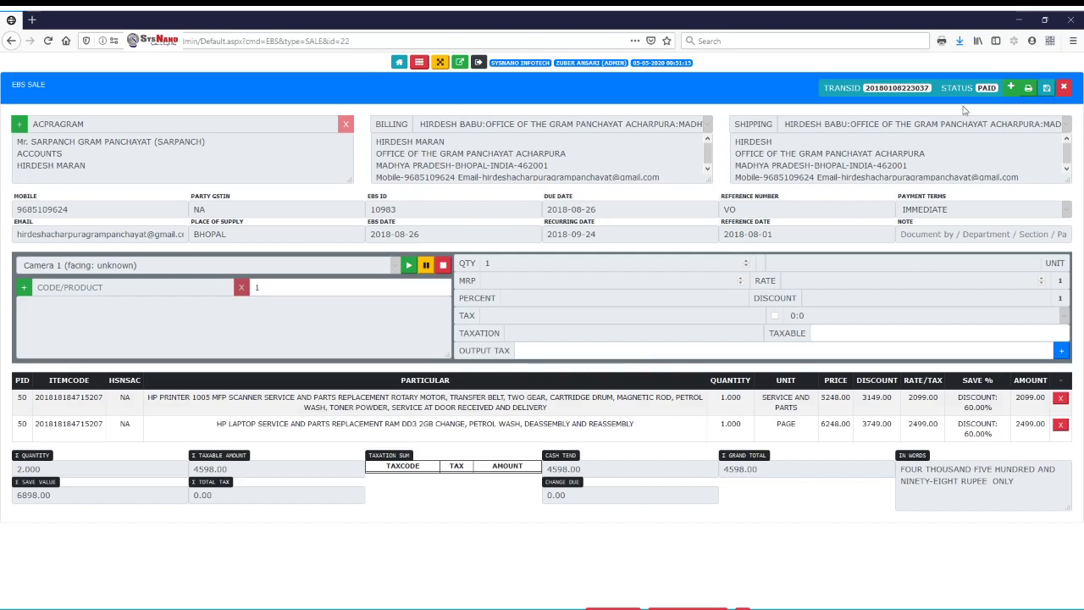
Step: Open the received payments list, filter it to the party matching "panch" and open that party's payment entry
left_click(419, 64)
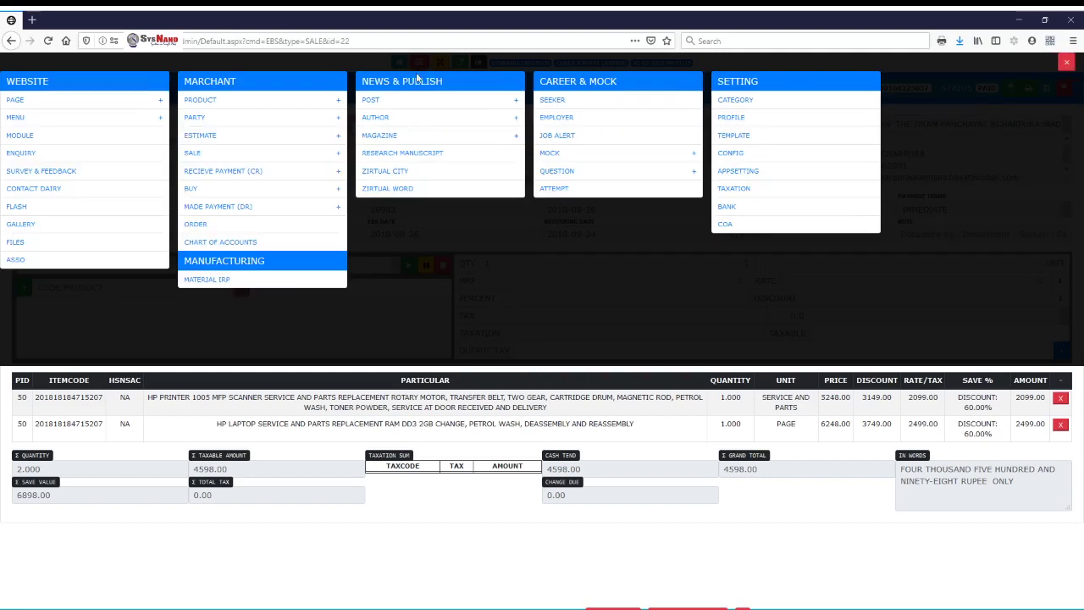
left_click(195, 172)
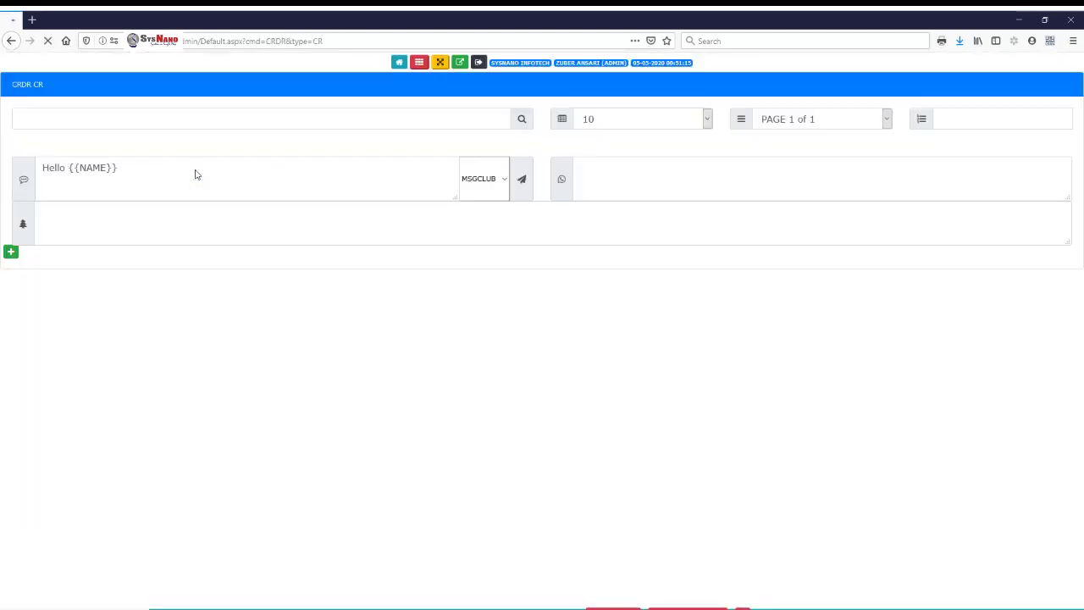
left_click(135, 151)
type("panch")
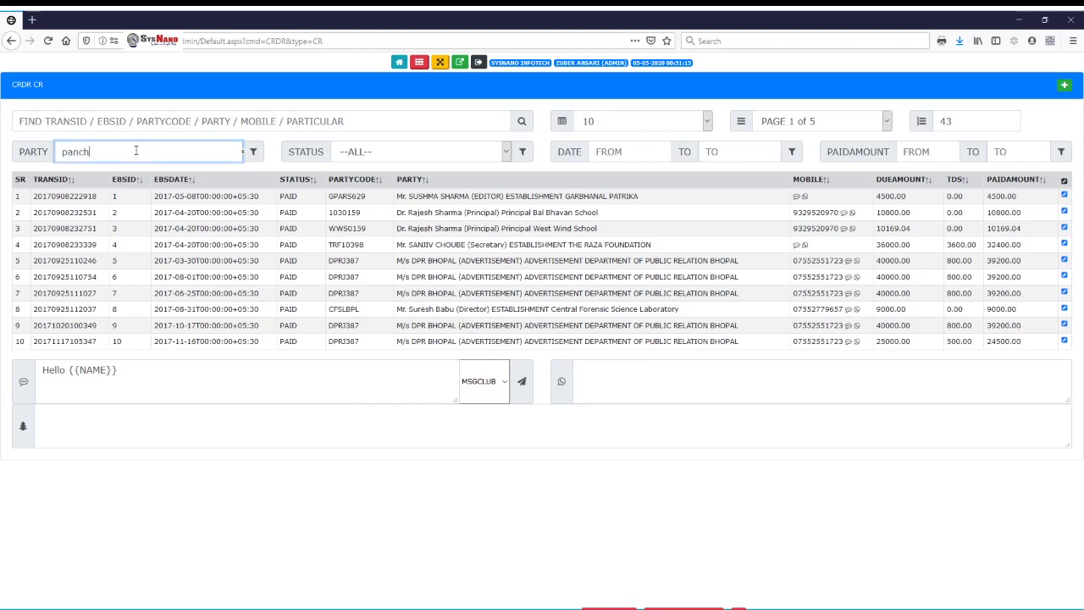
key("Down")
key("Tab")
left_click(253, 151)
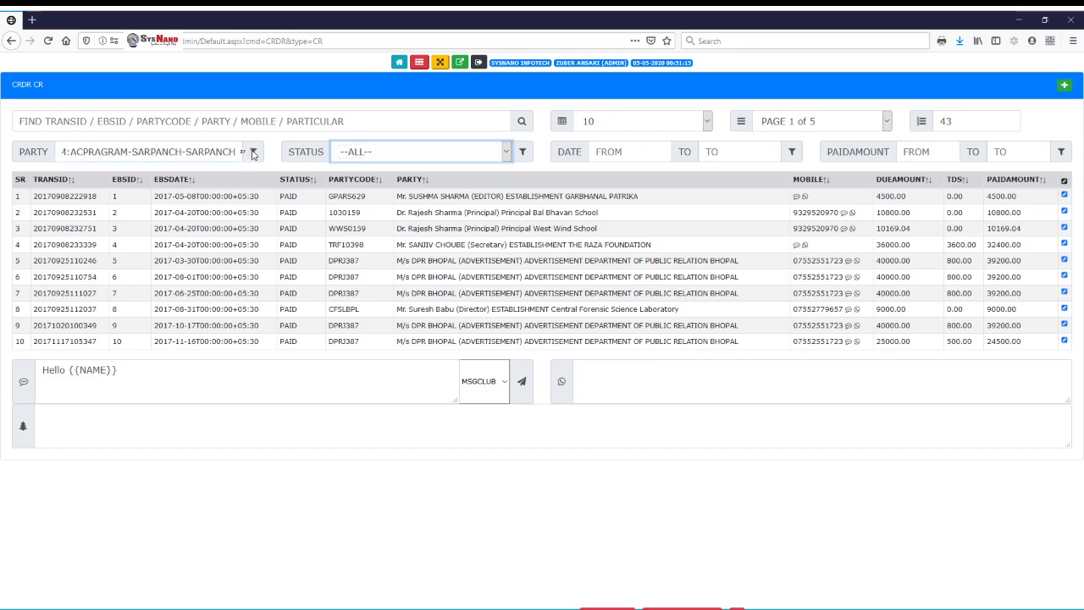
left_click(1062, 195)
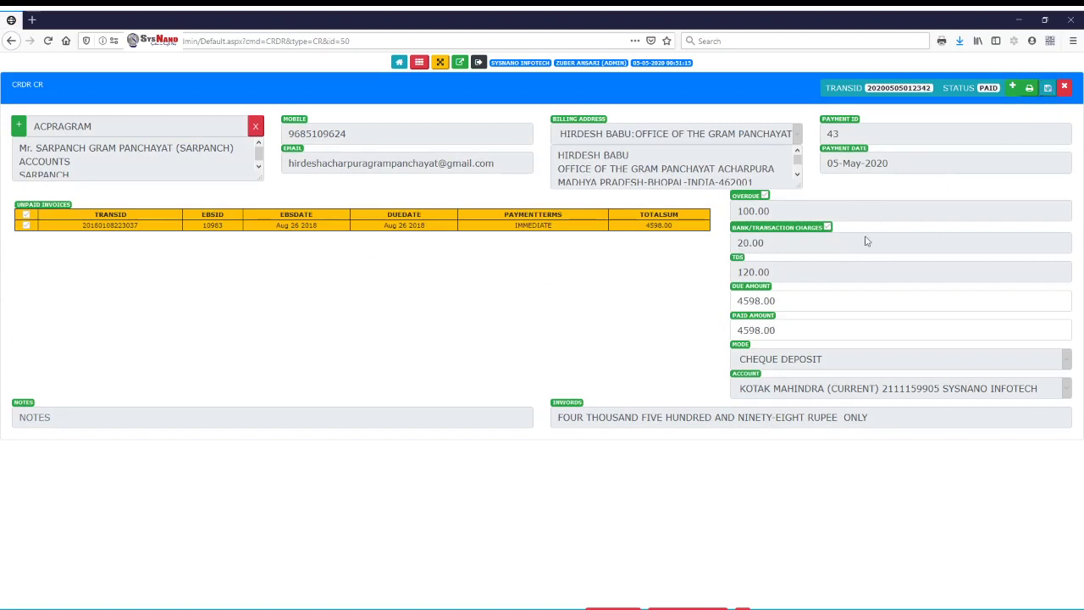
Step: Preview the payment receipt's print layout, review the page and return to the payment entry without printing
left_click(1027, 89)
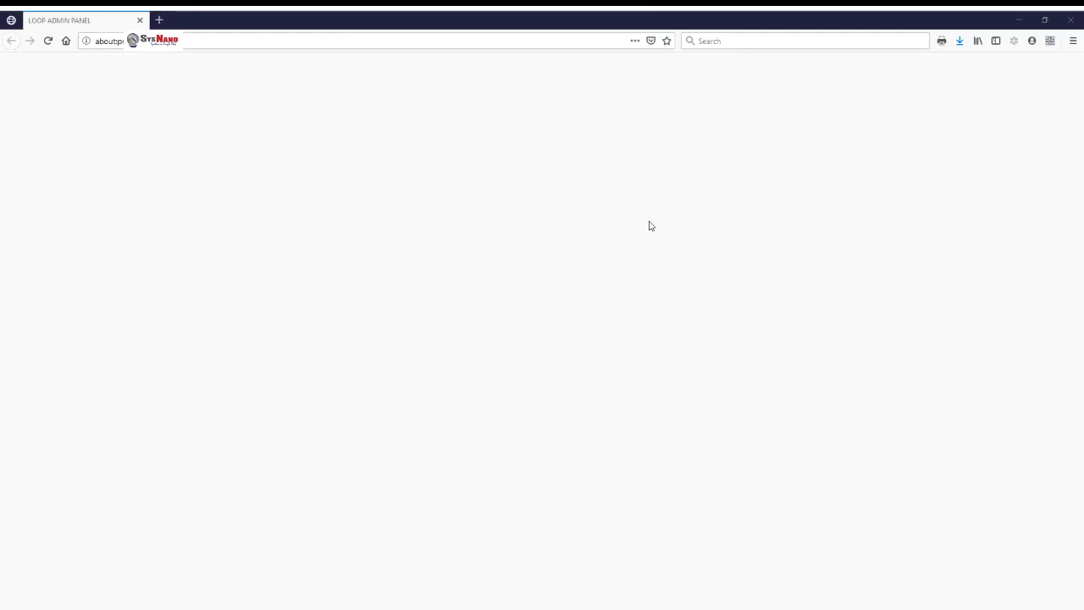
scroll(589, 288, "down", 2)
scroll(593, 299, "up", 2)
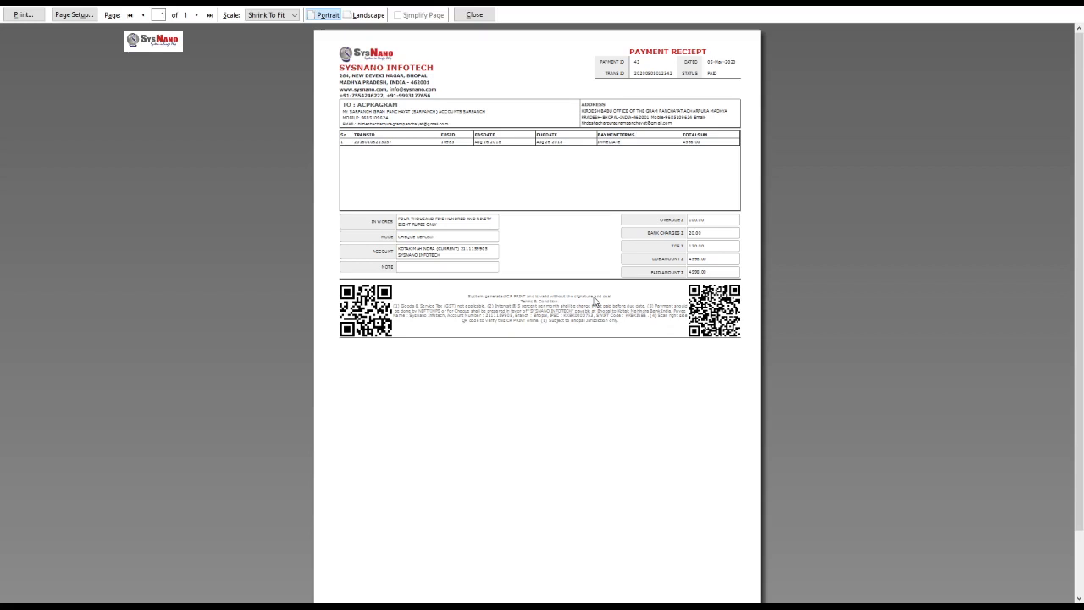
left_click(485, 16)
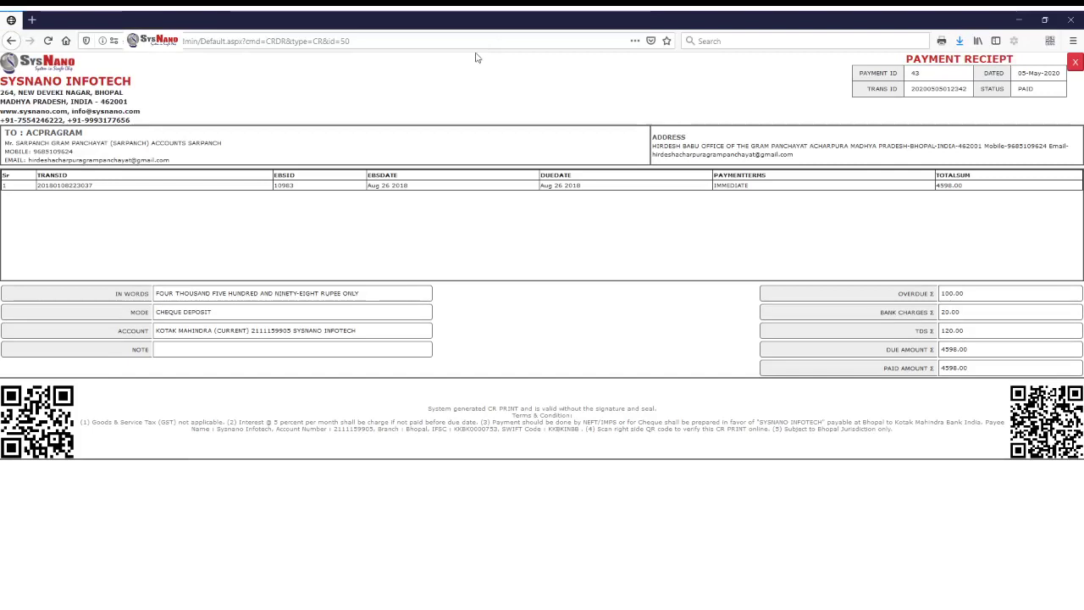
left_click(1075, 61)
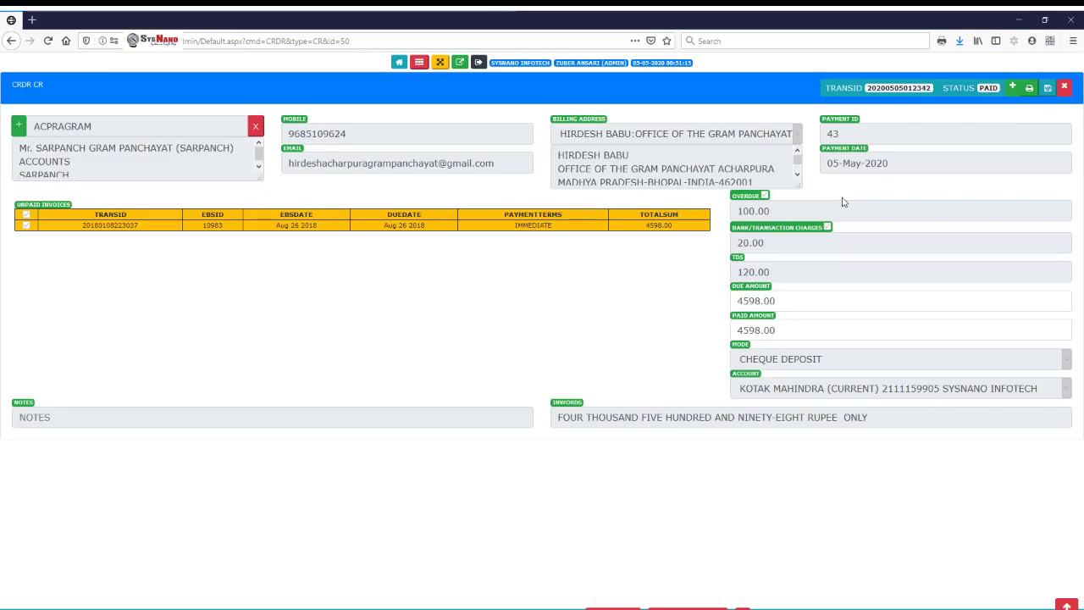
left_click(420, 63)
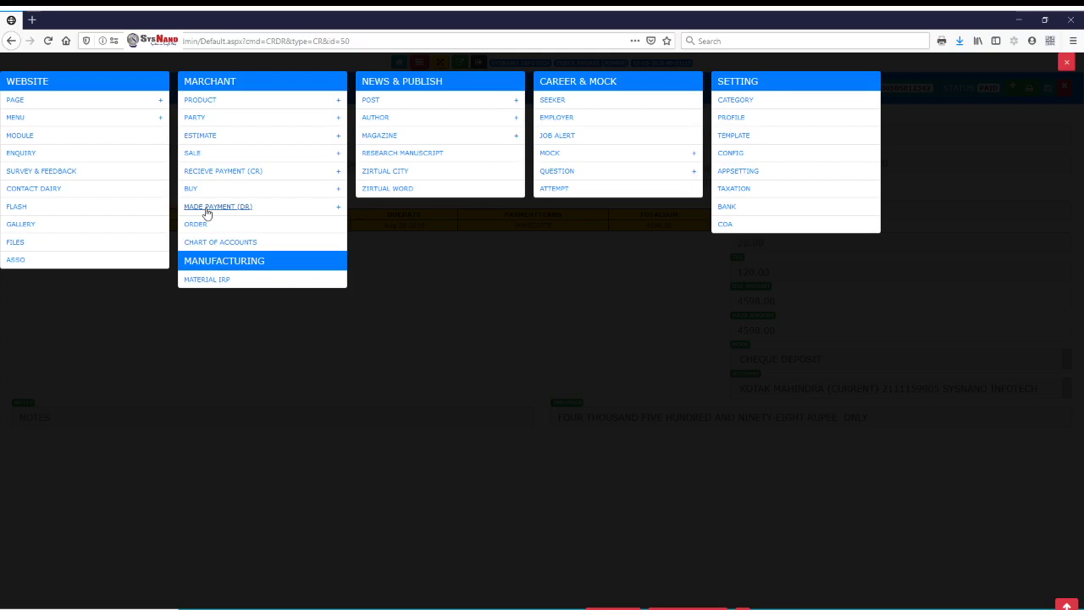
left_click(264, 367)
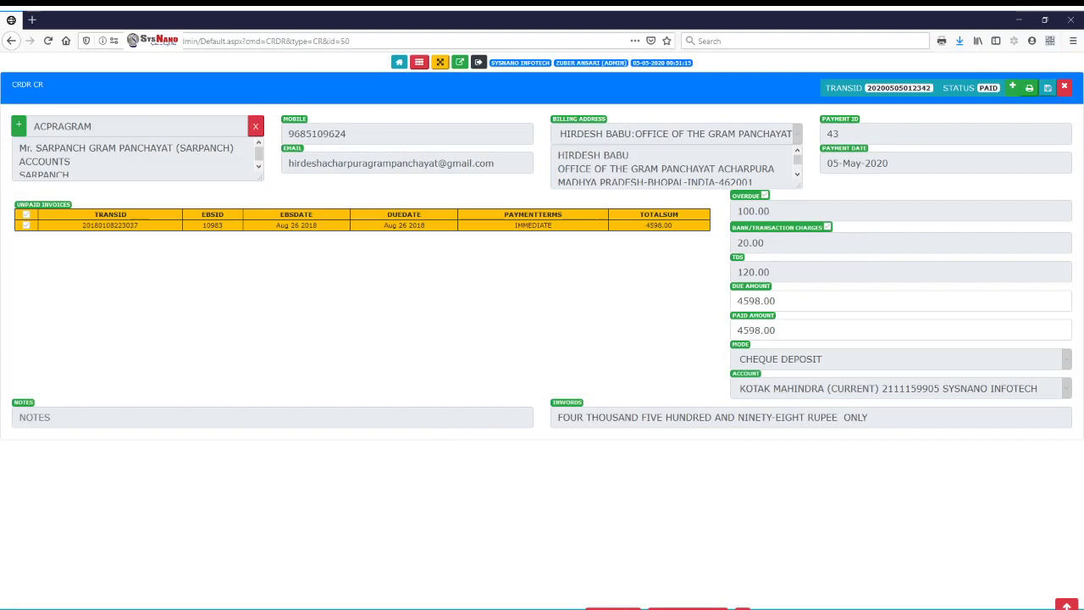